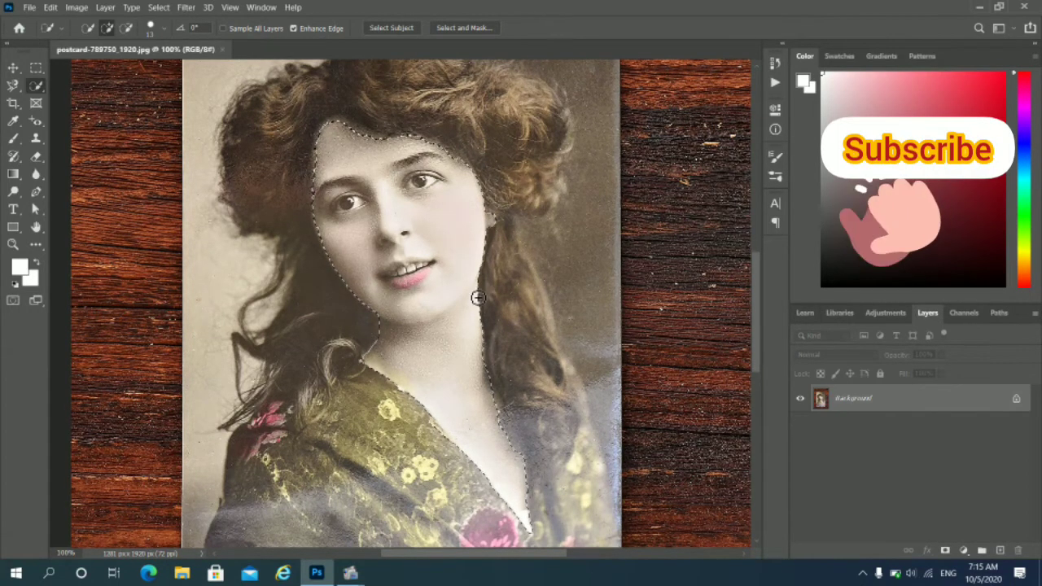
Add a Hue/Saturation adjustment for the selected face and neck, with a lowered hue, saturation +30 and lightness -2
scroll(478, 298, down, 1)
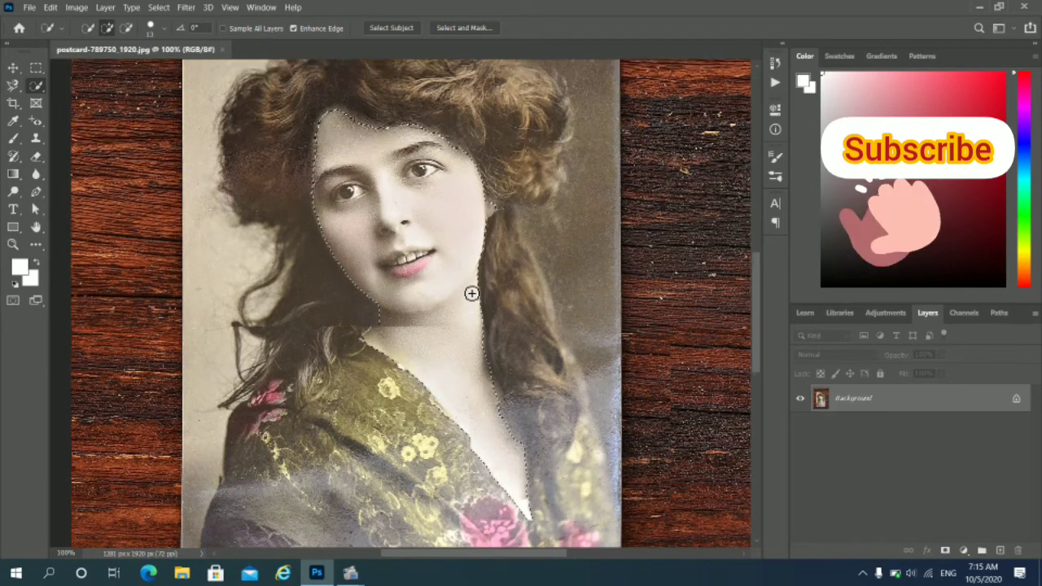
scroll(471, 293, up, 2)
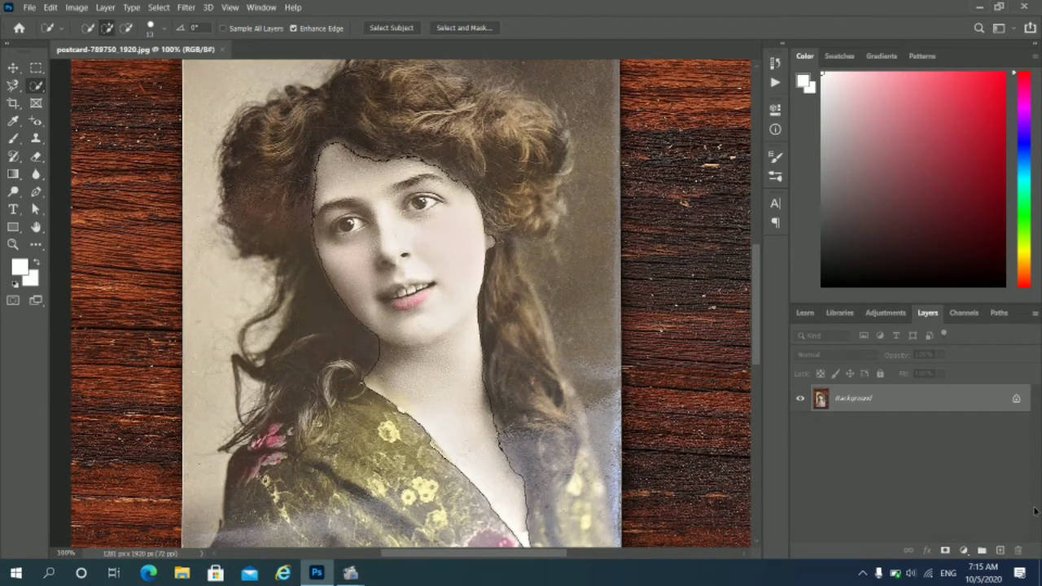
click(964, 550)
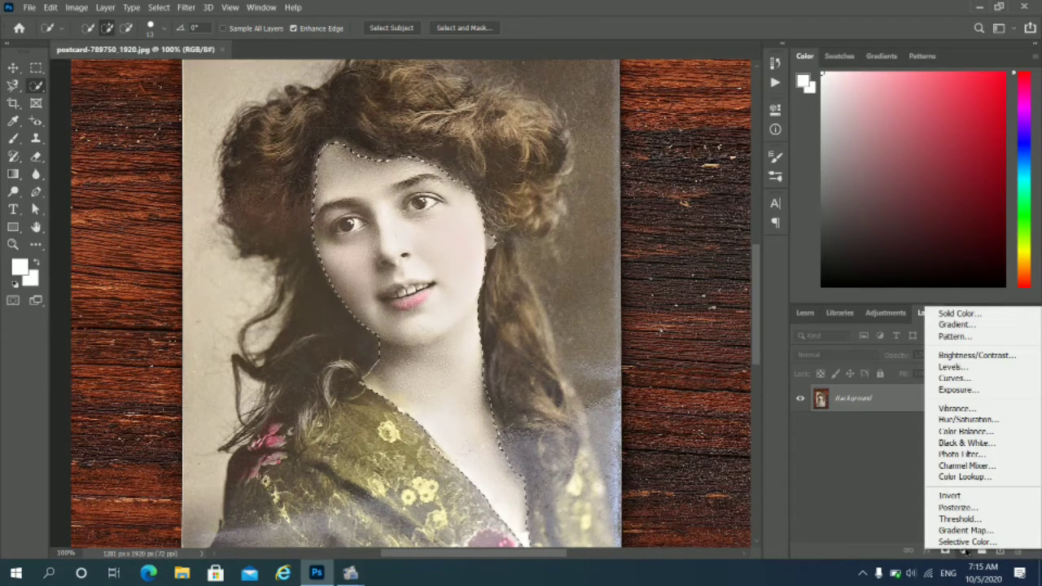
click(969, 420)
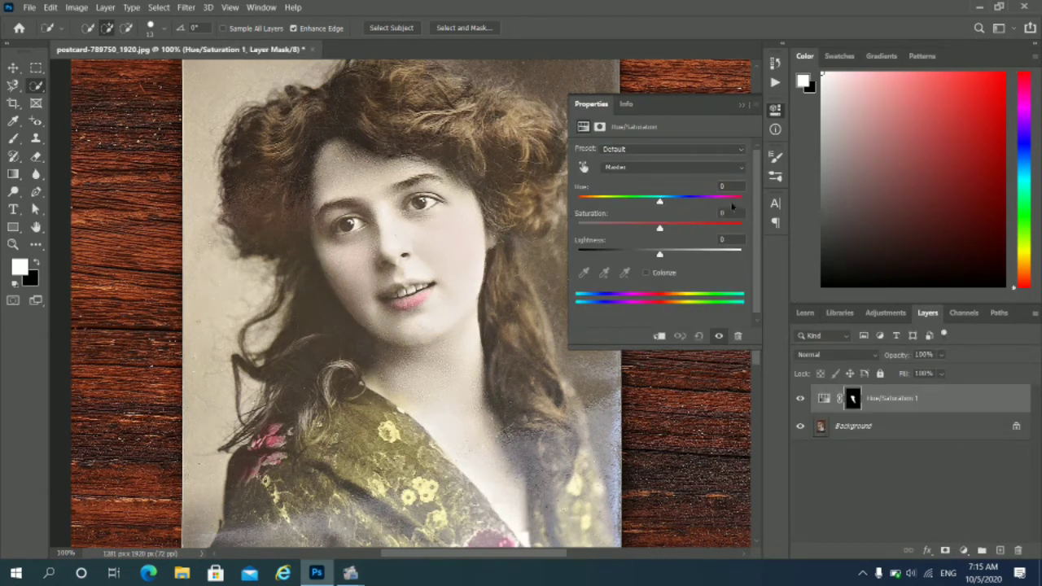
drag(660, 201, 682, 231)
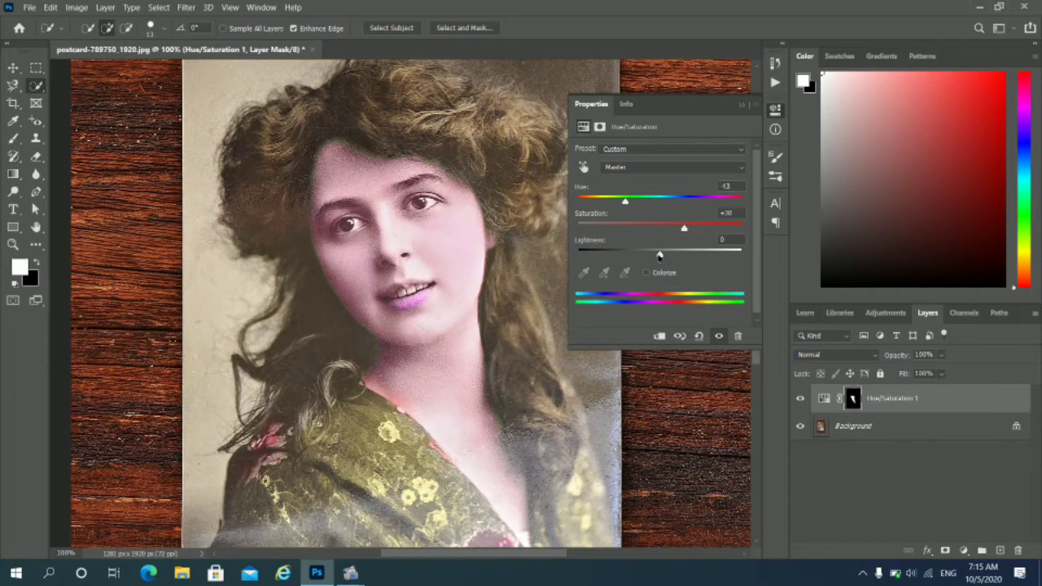
drag(659, 256, 658, 255)
drag(626, 204, 632, 206)
Set the Reds range of the skin adjustment to hue +30 and saturation +29
click(739, 171)
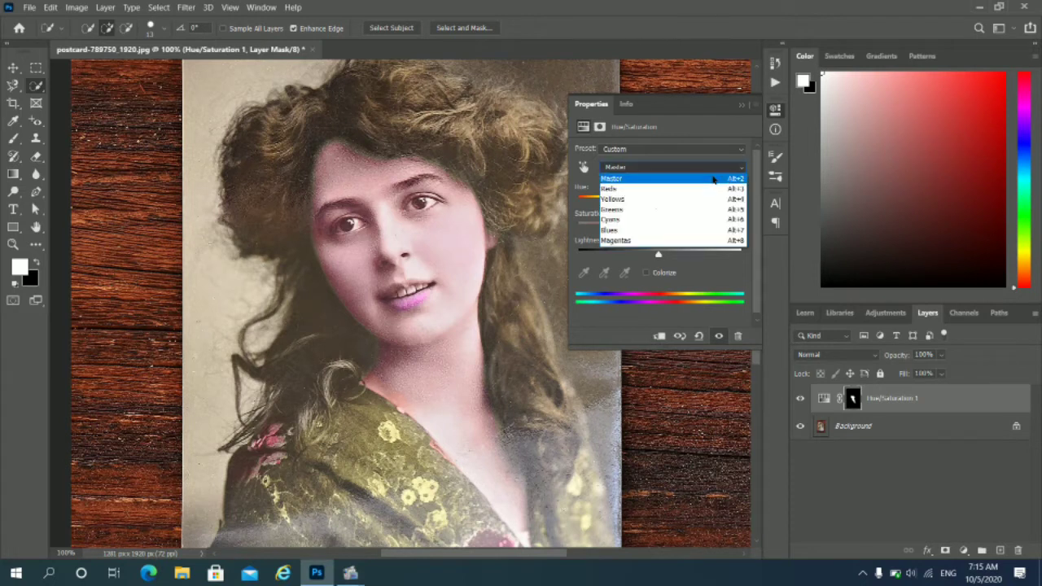
click(649, 189)
drag(659, 203, 669, 231)
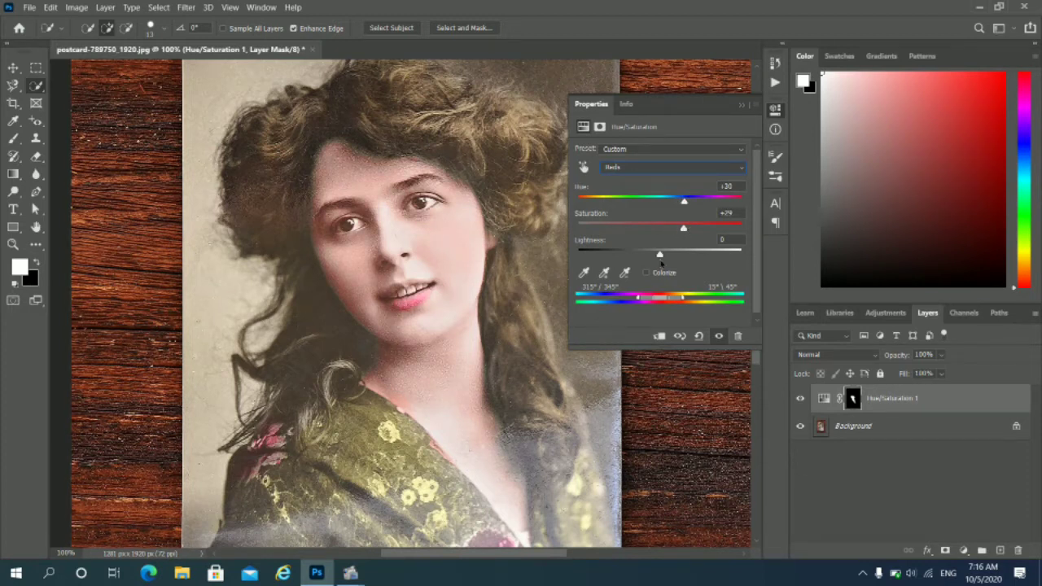
Shift the Yellows hue of the skin adjustment slightly negative and fine-tune the Greens hue
click(667, 169)
click(662, 199)
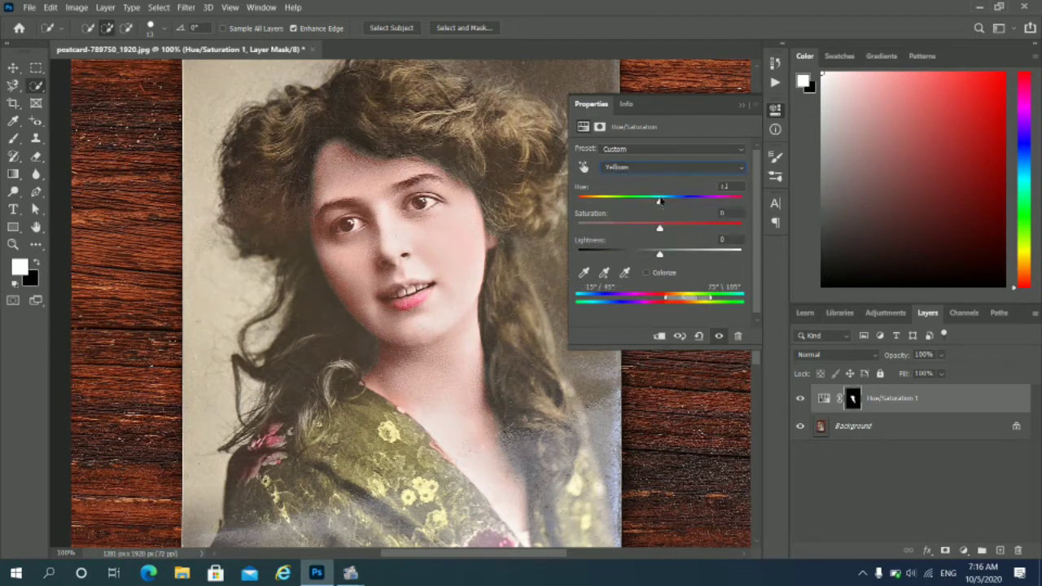
mouse_move(659, 200)
mouse_down()
mouse_move(649, 201)
mouse_move(674, 201)
mouse_move(642, 204)
mouse_up()
mouse_move(642, 203)
mouse_down()
mouse_move(675, 230)
mouse_move(645, 204)
mouse_move(656, 205)
mouse_up()
click(666, 162)
click(661, 214)
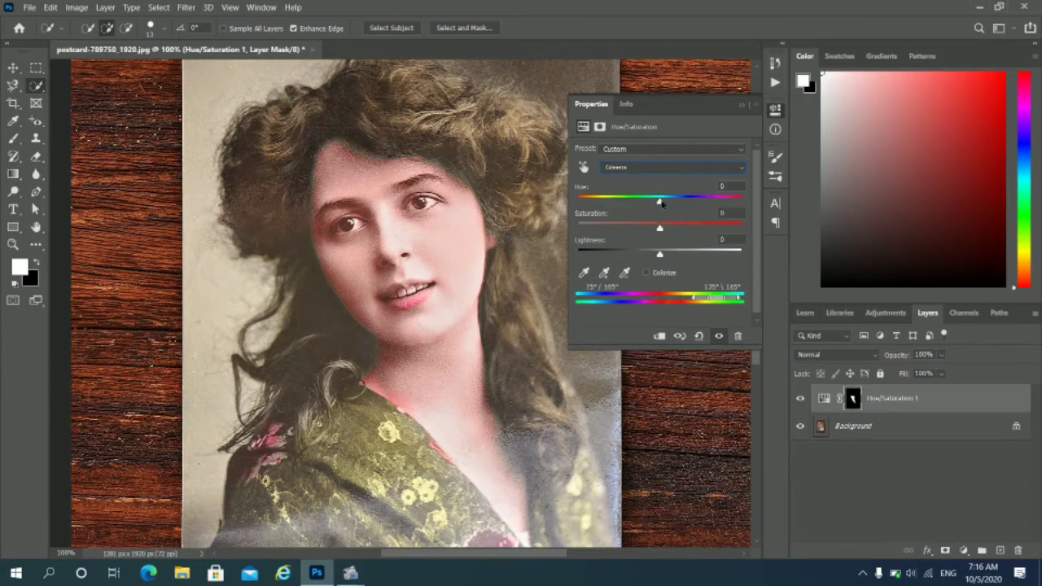
drag(662, 204, 661, 204)
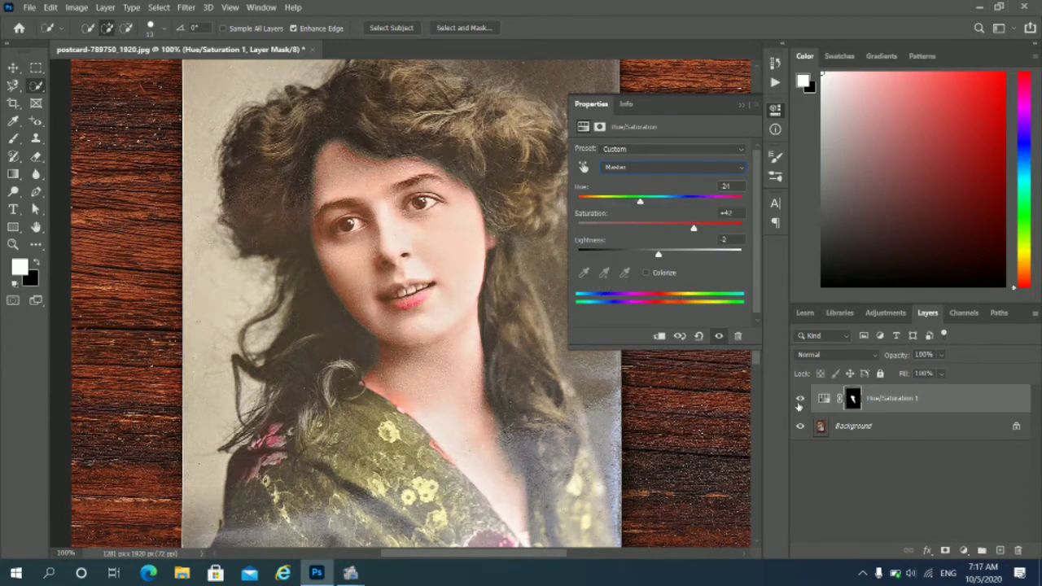
Compare the portrait with and without the skin Hue/Saturation adjustment, and collapse its properties
click(799, 400)
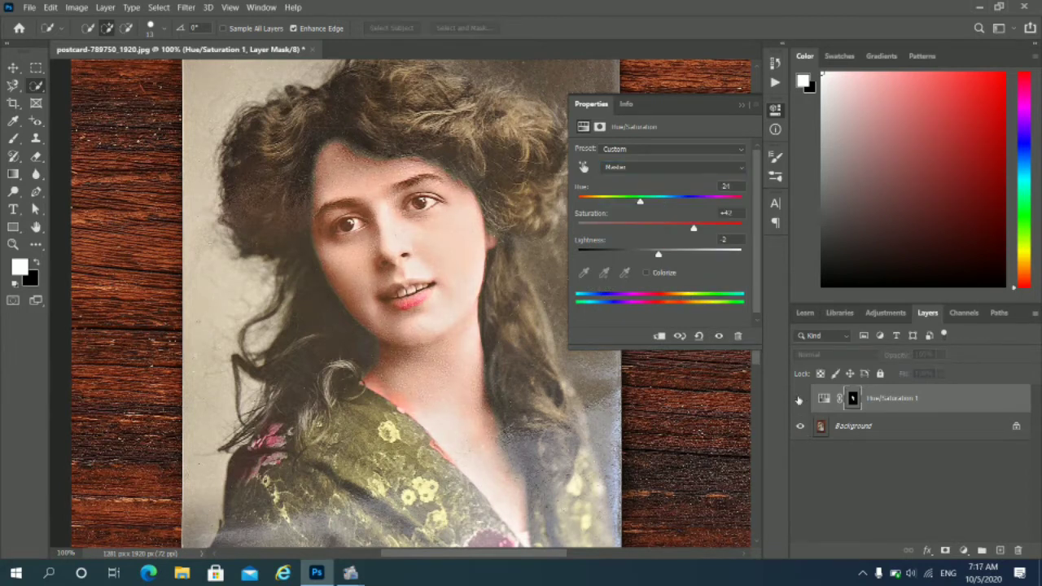
click(798, 400)
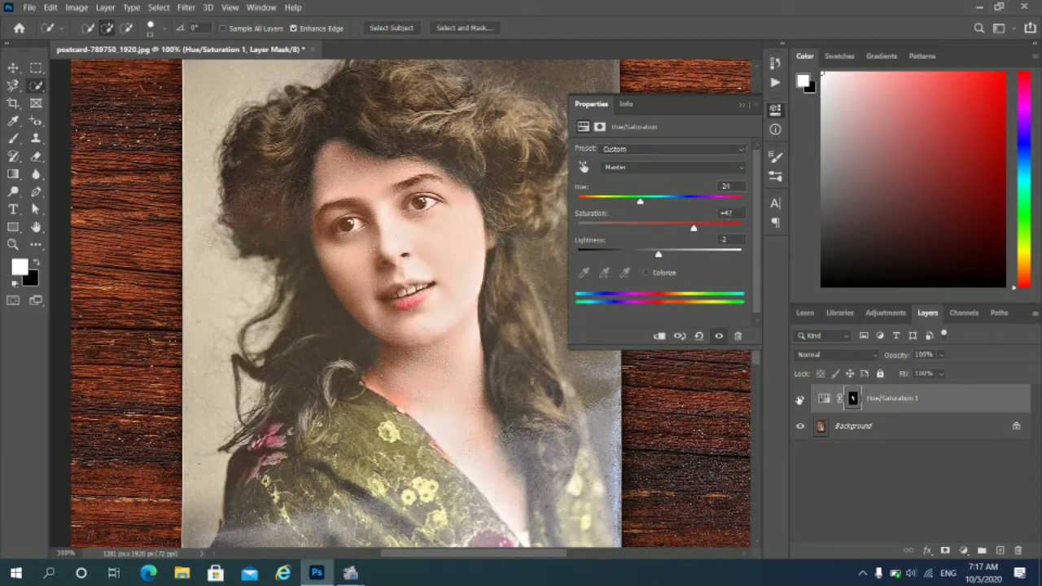
click(744, 106)
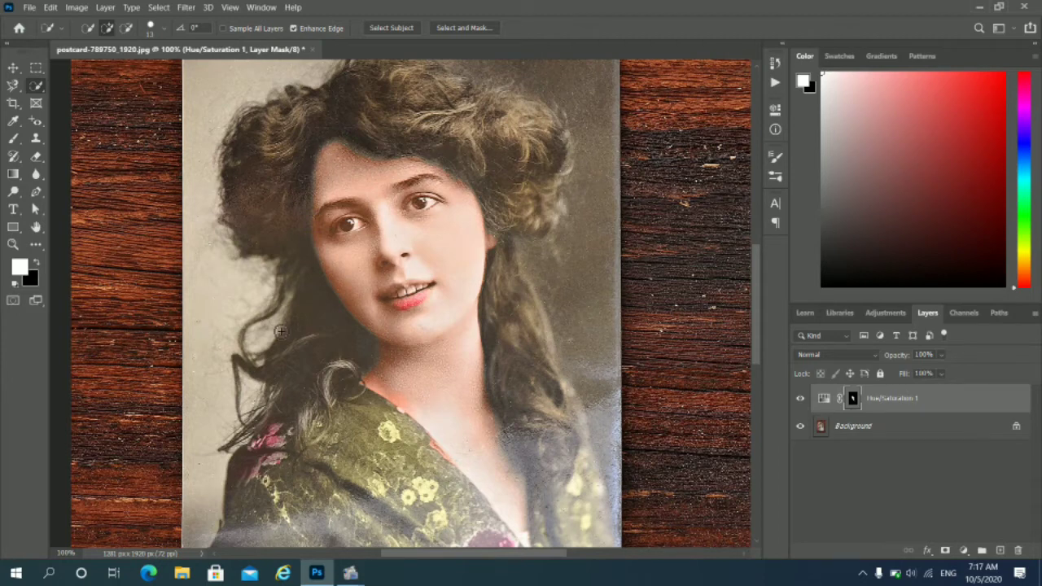
Select the woman's floral shawl with the Quick Selection tool, subtracting the area around the round stamp in the postcard's lower corner
scroll(365, 344, down, 1)
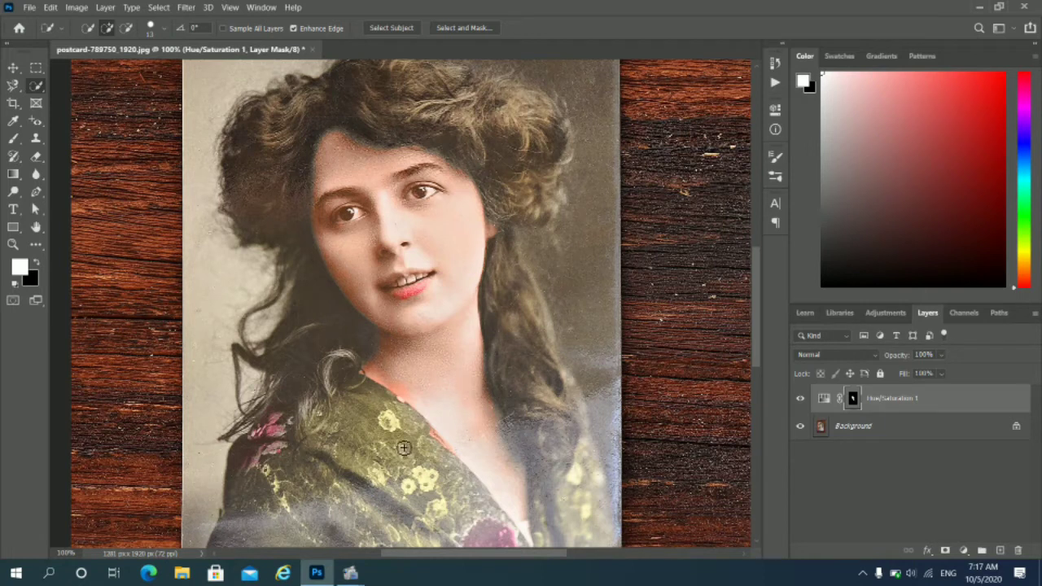
mouse_move(365, 394)
mouse_down()
mouse_move(428, 485)
mouse_move(481, 527)
mouse_up()
scroll(416, 450, down, 2)
scroll(417, 450, down, 1)
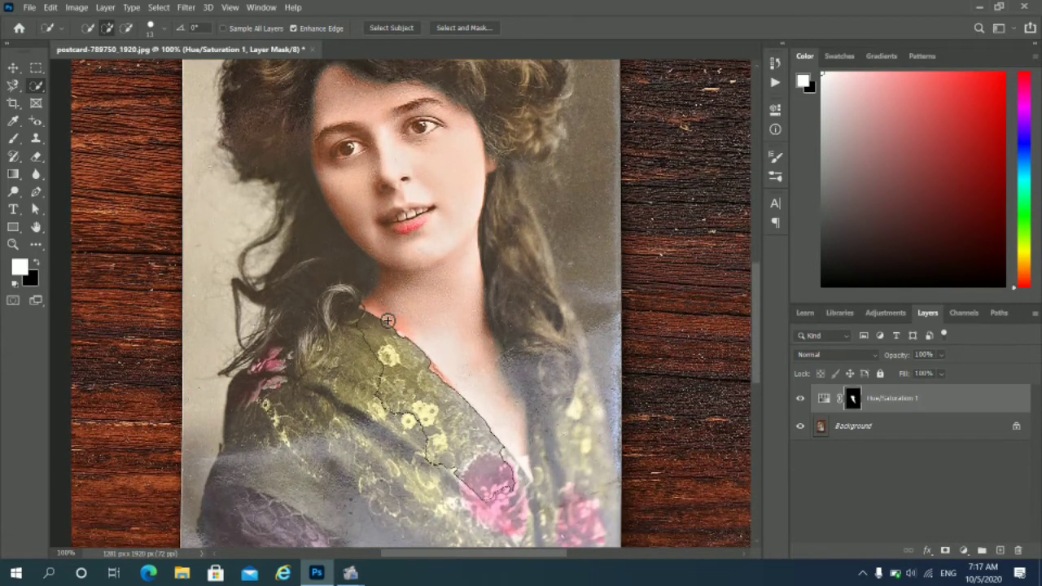
mouse_move(377, 357)
mouse_down()
mouse_move(341, 355)
mouse_move(314, 395)
mouse_move(282, 407)
mouse_move(265, 384)
mouse_up()
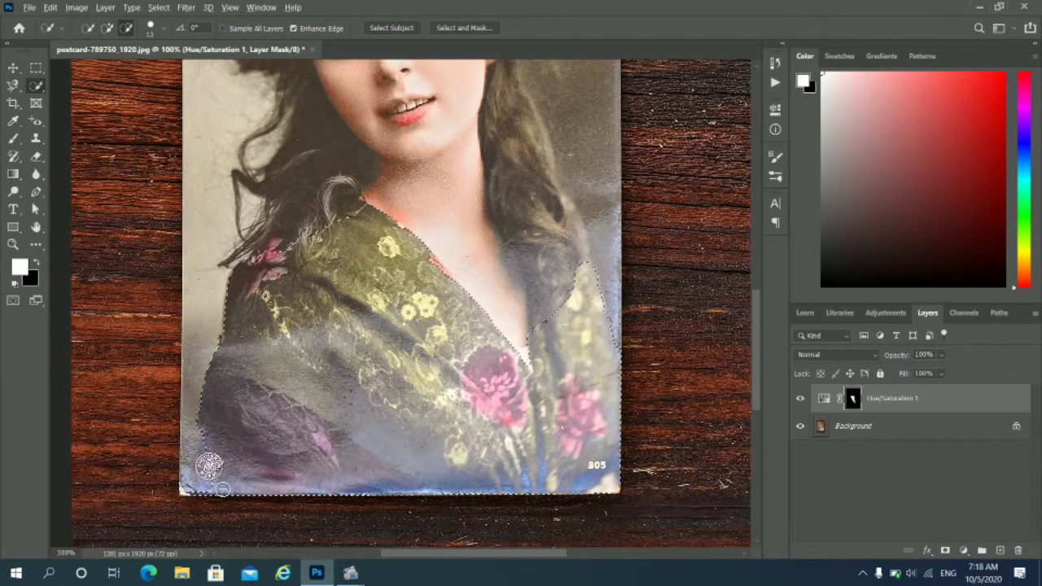
mouse_move(224, 490)
mouse_down()
mouse_move(197, 487)
mouse_move(204, 457)
mouse_up()
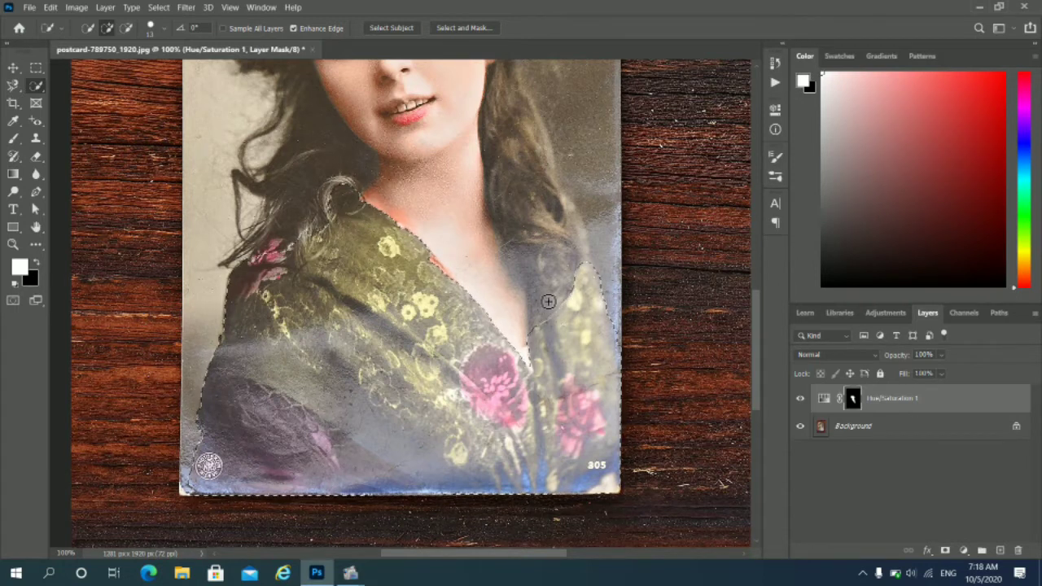
Add a Hue/Saturation adjustment for the selected shawl, shifting its hue to green with saturation +28 and lightness -2
click(963, 551)
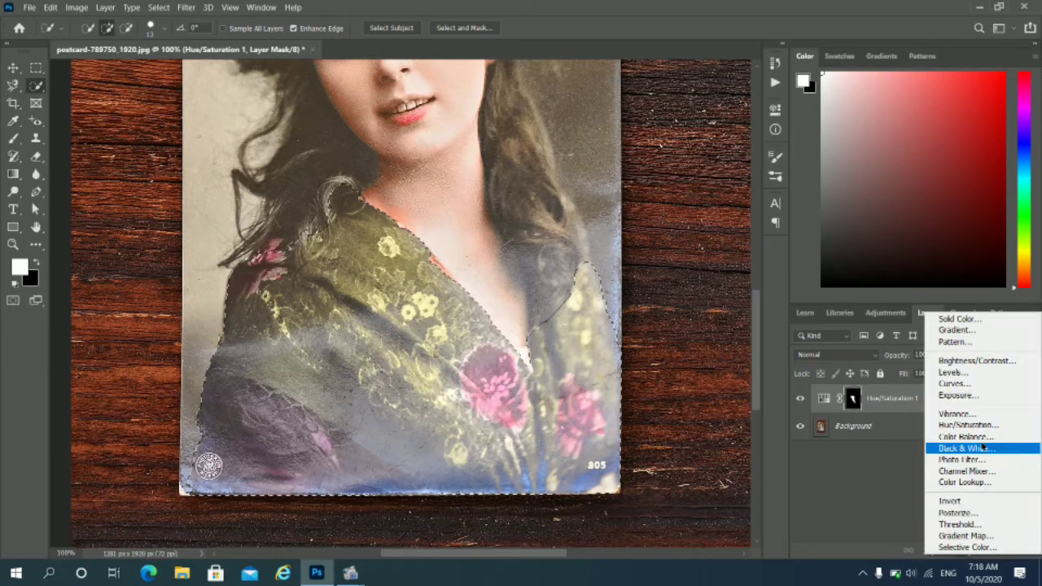
click(957, 425)
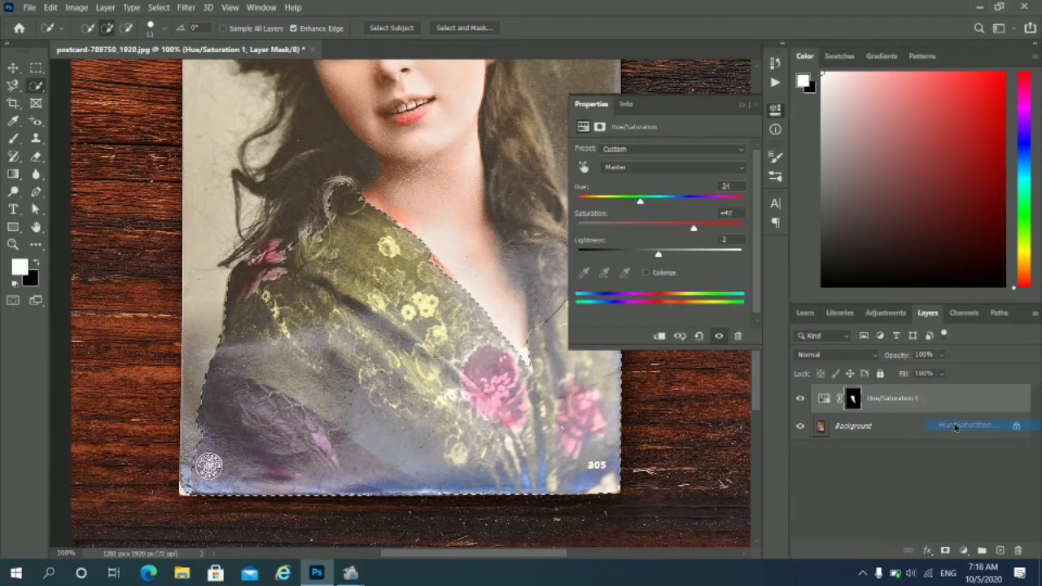
drag(665, 201, 658, 256)
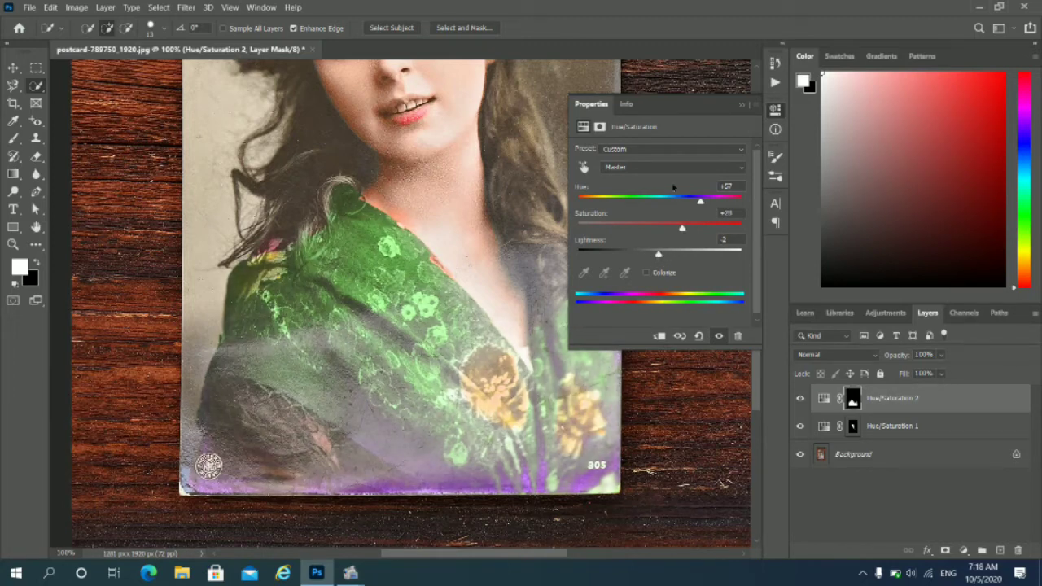
Lower the Reds hue of the shawl adjustment and set its Cyans hue to about +8
click(673, 168)
click(666, 192)
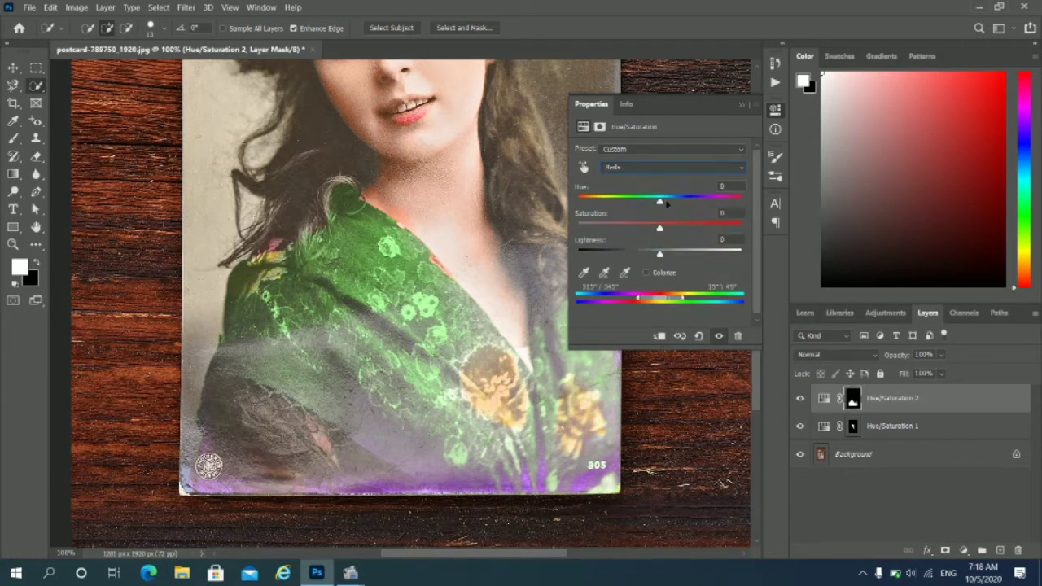
drag(659, 200, 640, 204)
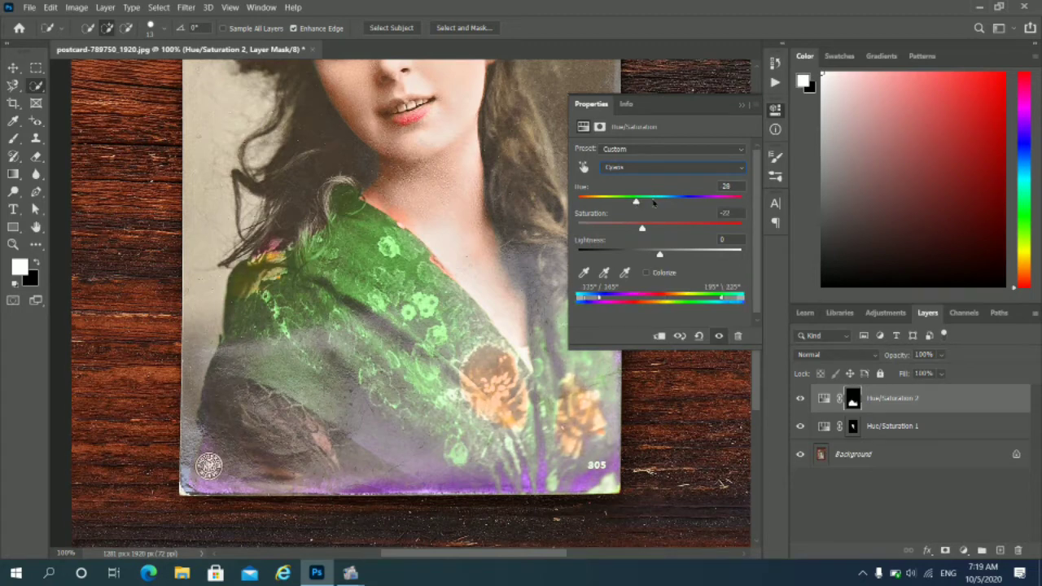
drag(640, 203, 666, 202)
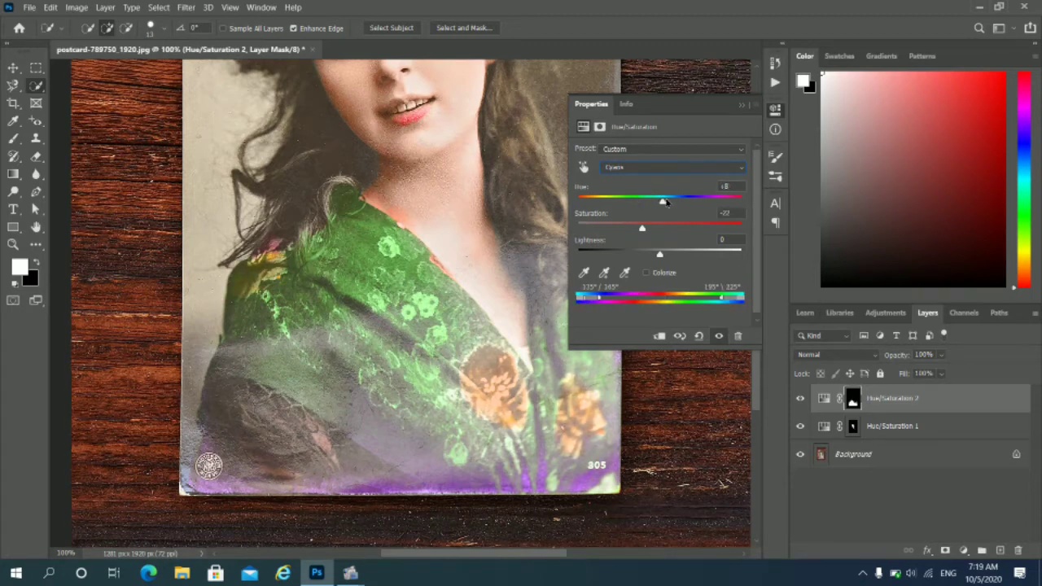
click(743, 106)
Compare the shawl with and without its Hue/Saturation adjustment
click(799, 399)
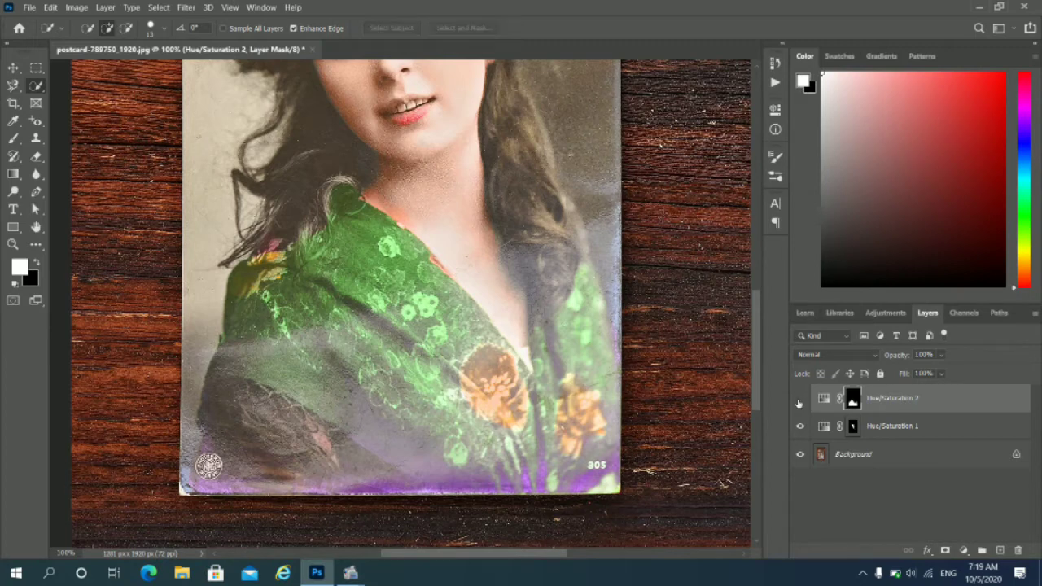
click(799, 399)
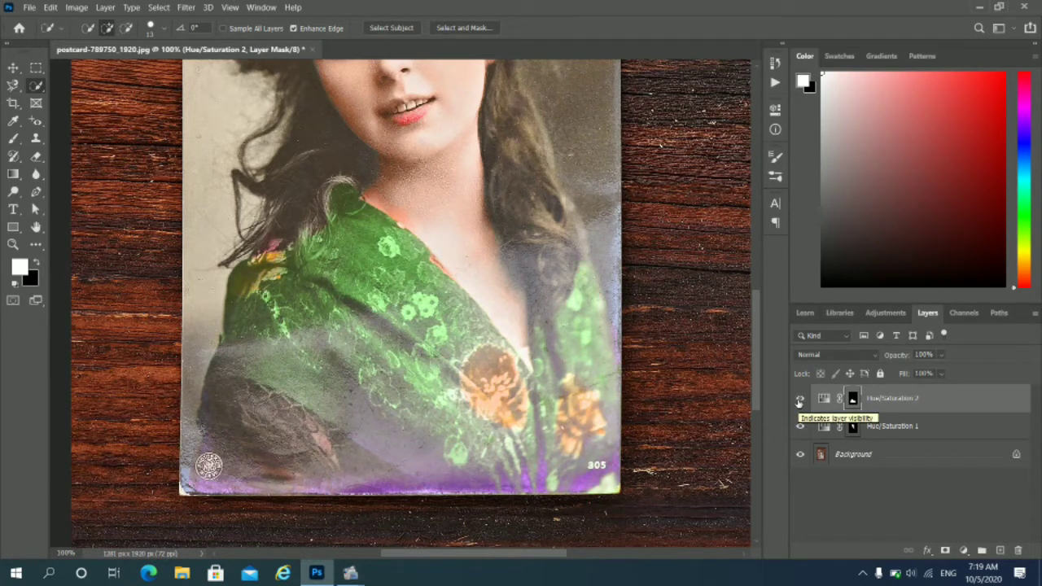
click(799, 399)
click(799, 399)
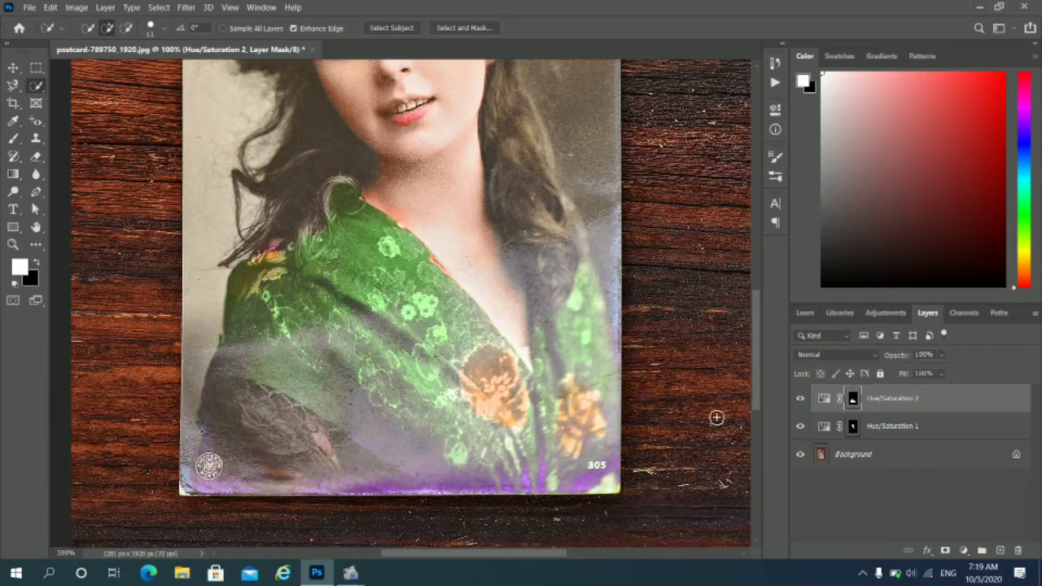
Trace a closed Pen tool path around the outer outline of the woman's lips at 200% zoom
scroll(728, 440, up, 2)
scroll(598, 376, up, 2)
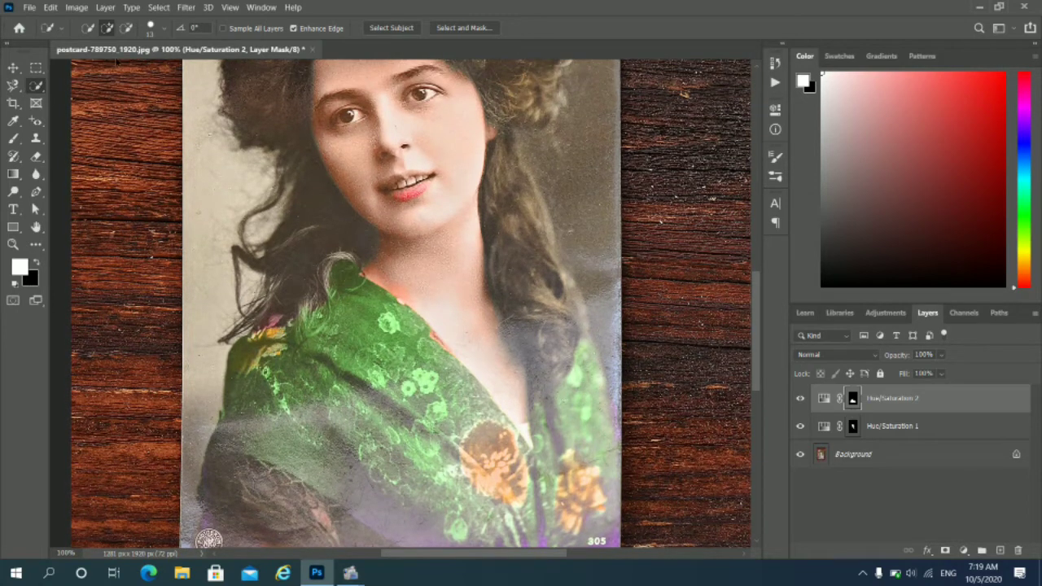
click(13, 244)
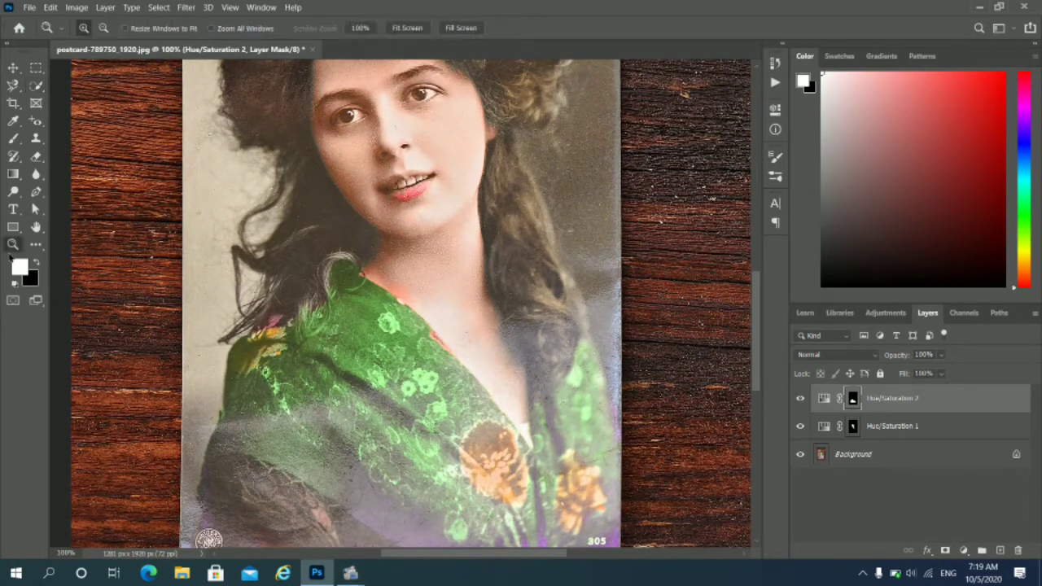
click(302, 244)
scroll(593, 278, up, 1)
scroll(593, 278, up, 3)
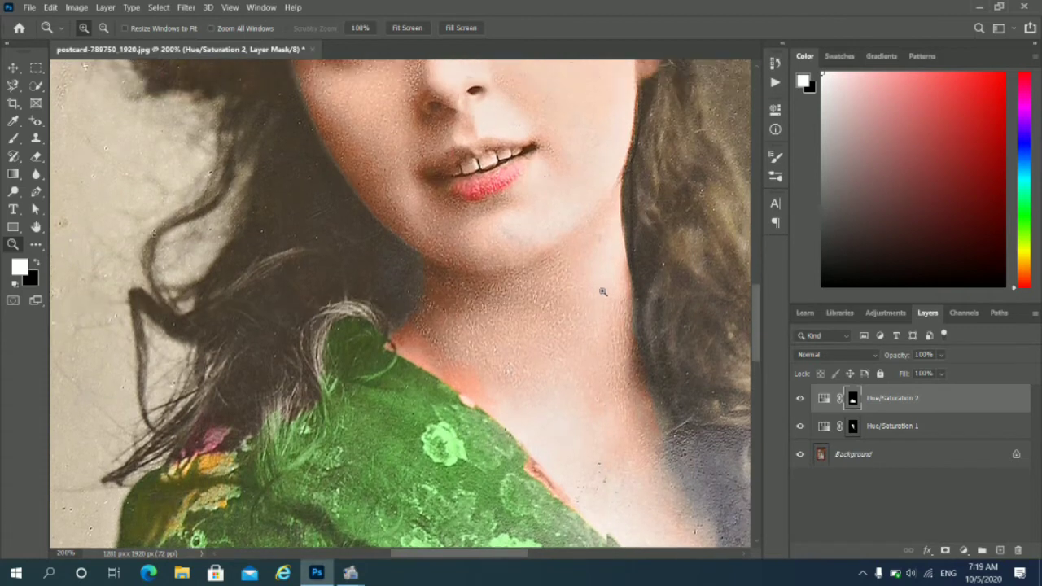
scroll(571, 232, up, 1)
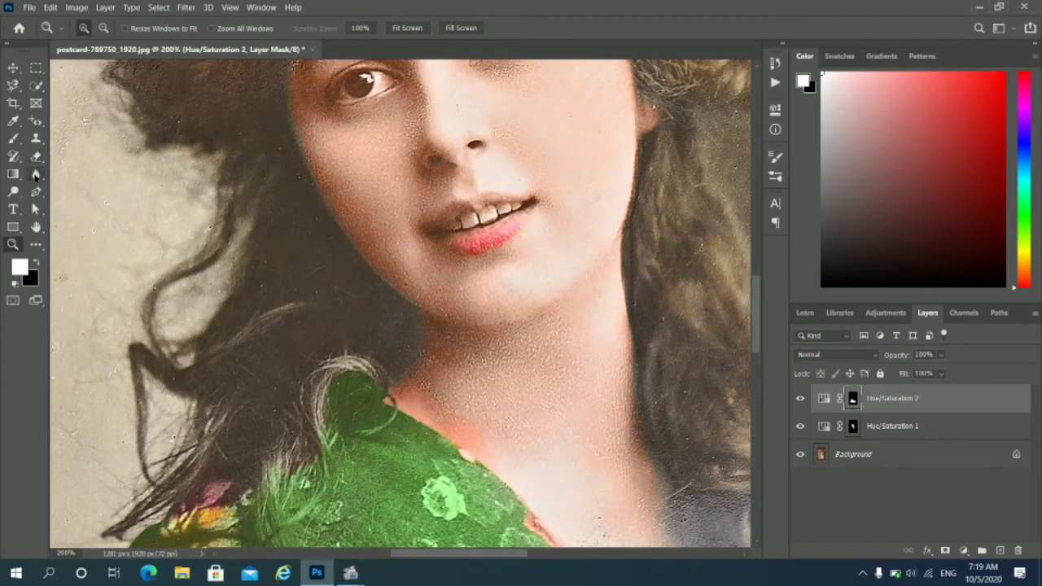
click(36, 191)
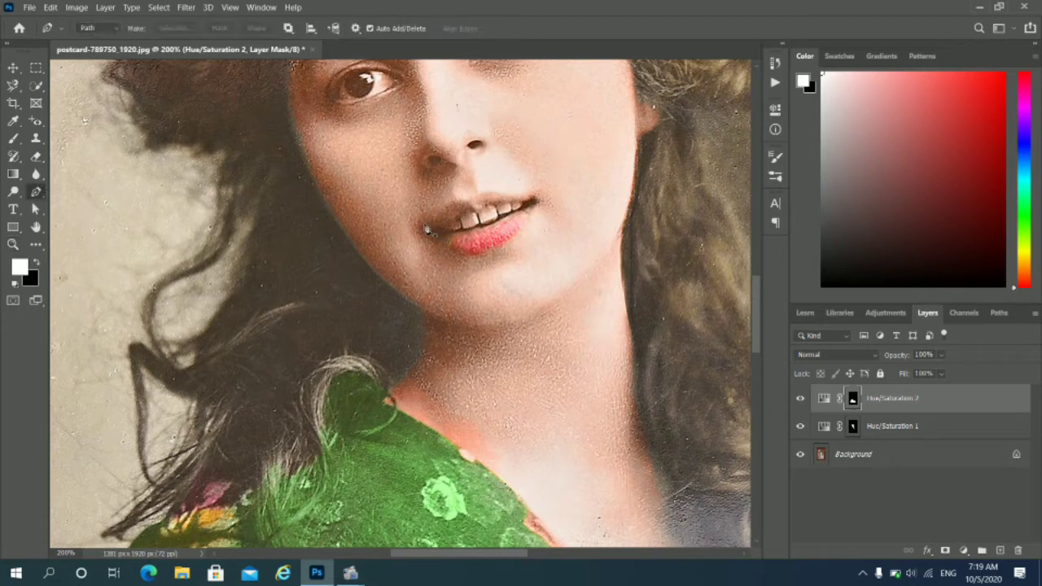
click(419, 227)
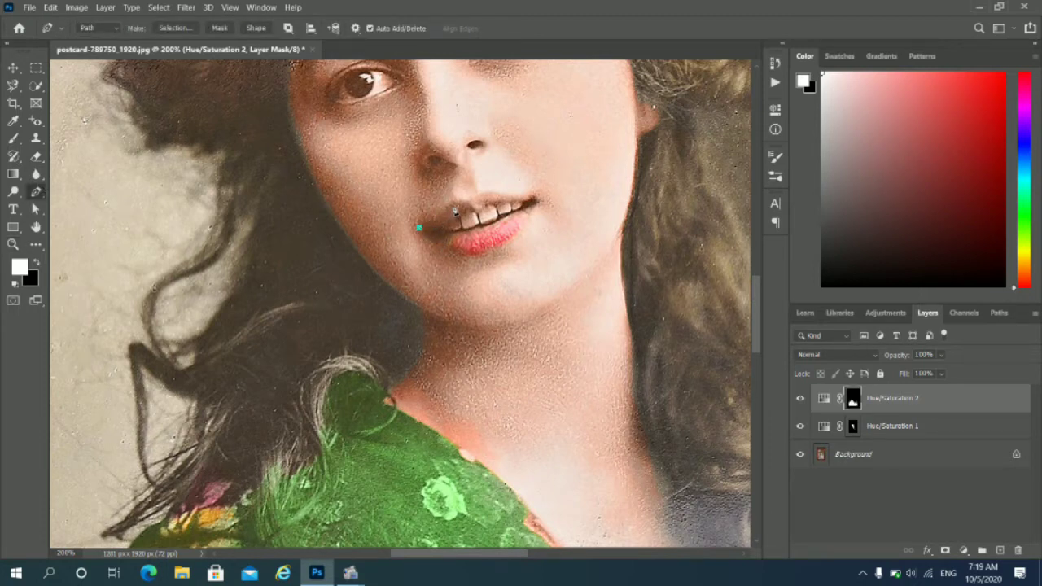
drag(454, 206, 481, 200)
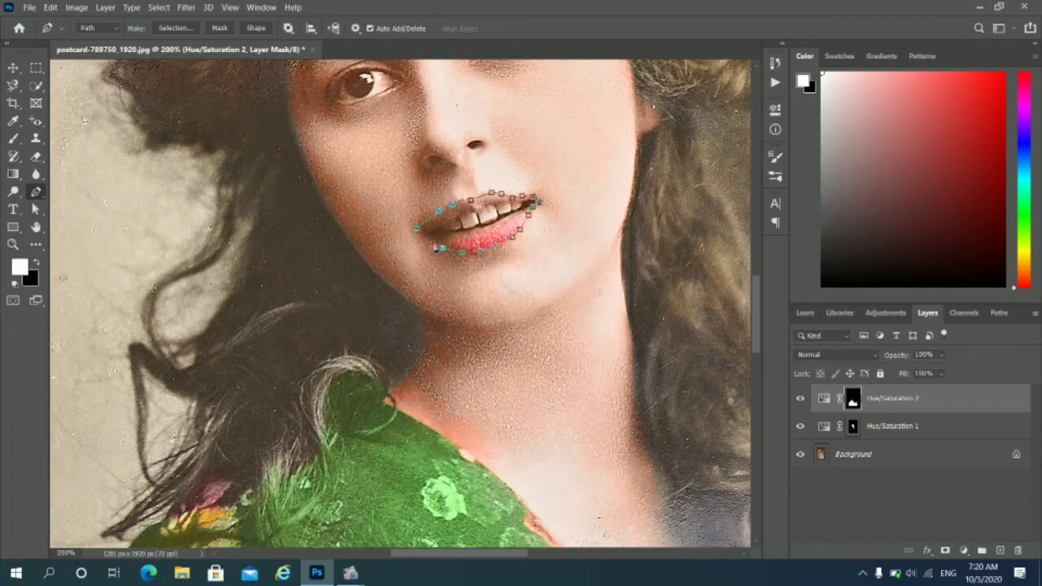
click(418, 230)
Trace a closed Pen tool path around the mouth opening, following the teeth between the upper and lower lips
click(435, 228)
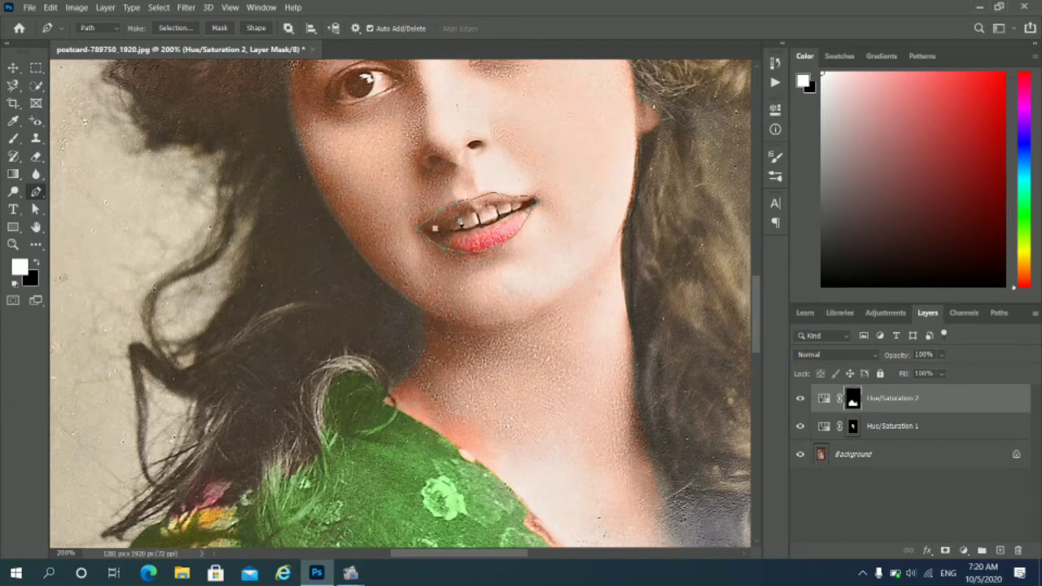
click(456, 220)
click(497, 204)
click(516, 204)
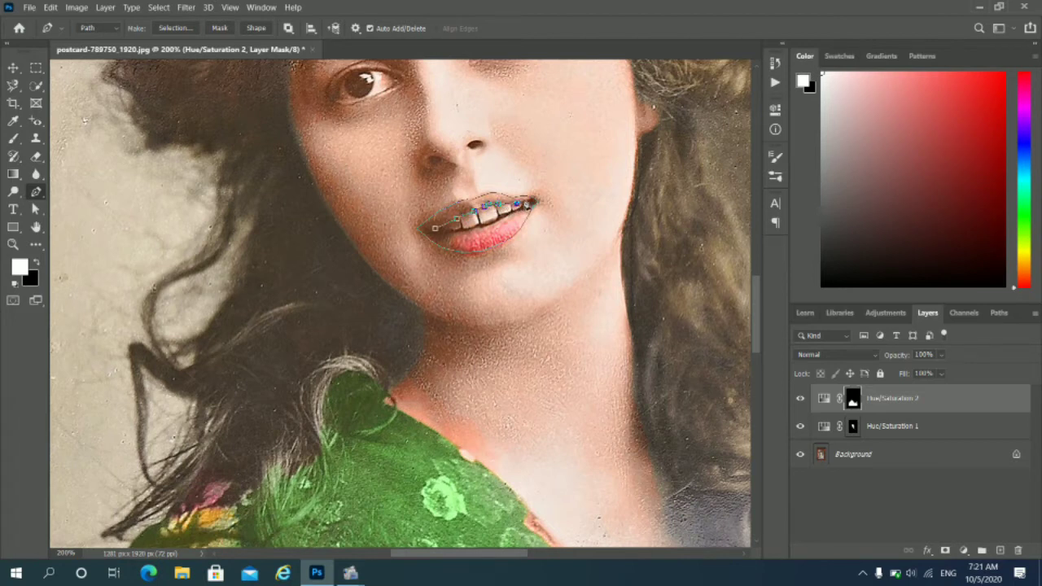
click(530, 204)
click(436, 229)
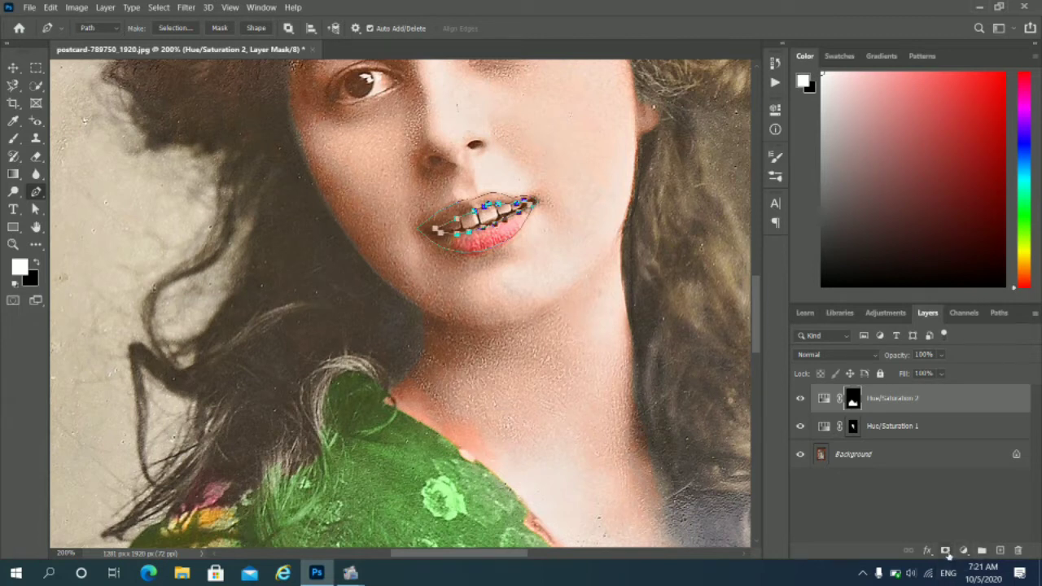
Add a Channel Mixer adjustment masked to the lips, setting Red to -23% and Blue to -12% in the Green output channel
click(962, 551)
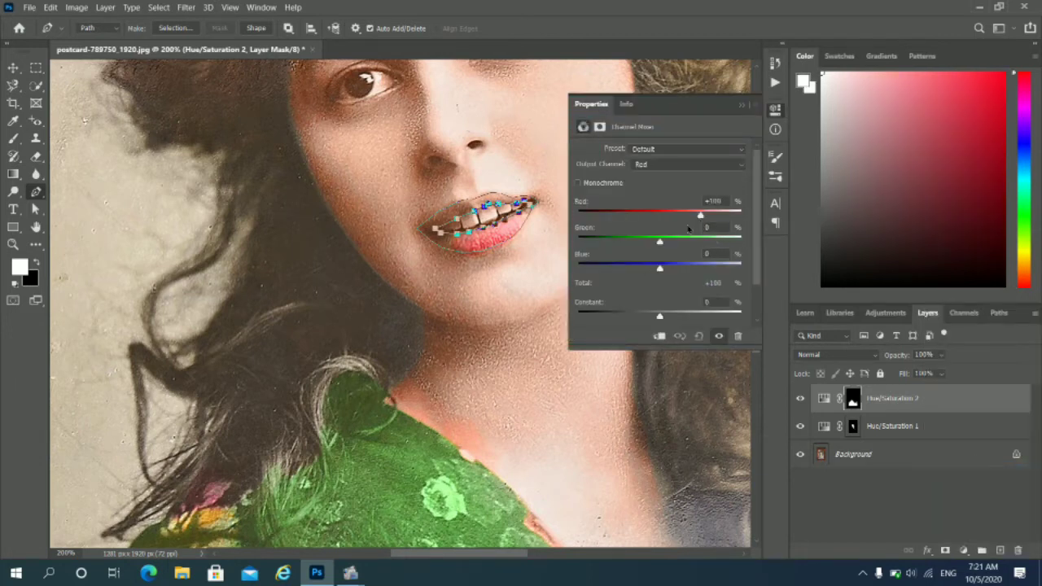
drag(660, 215, 653, 217)
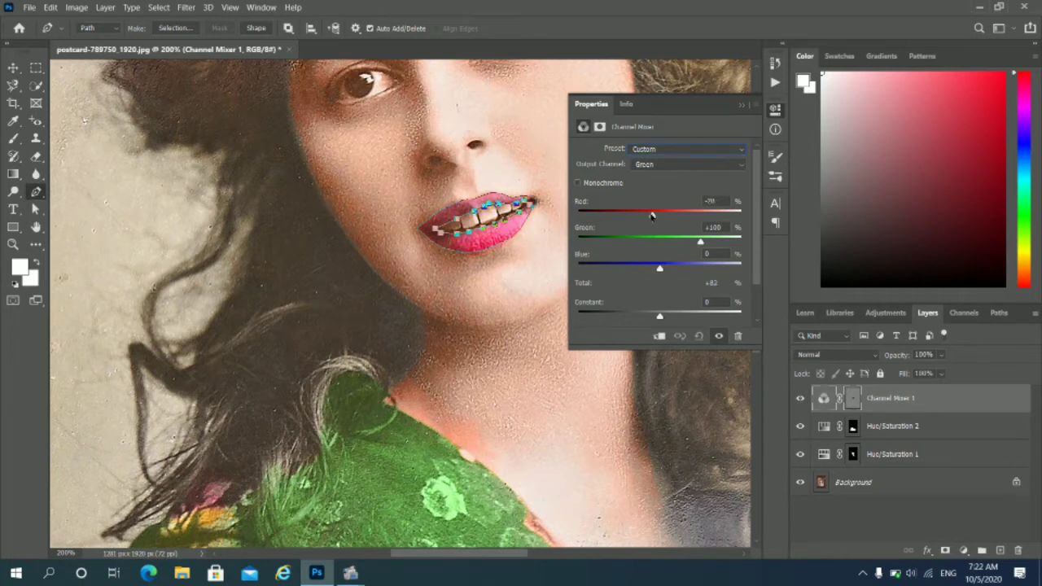
drag(660, 269, 655, 269)
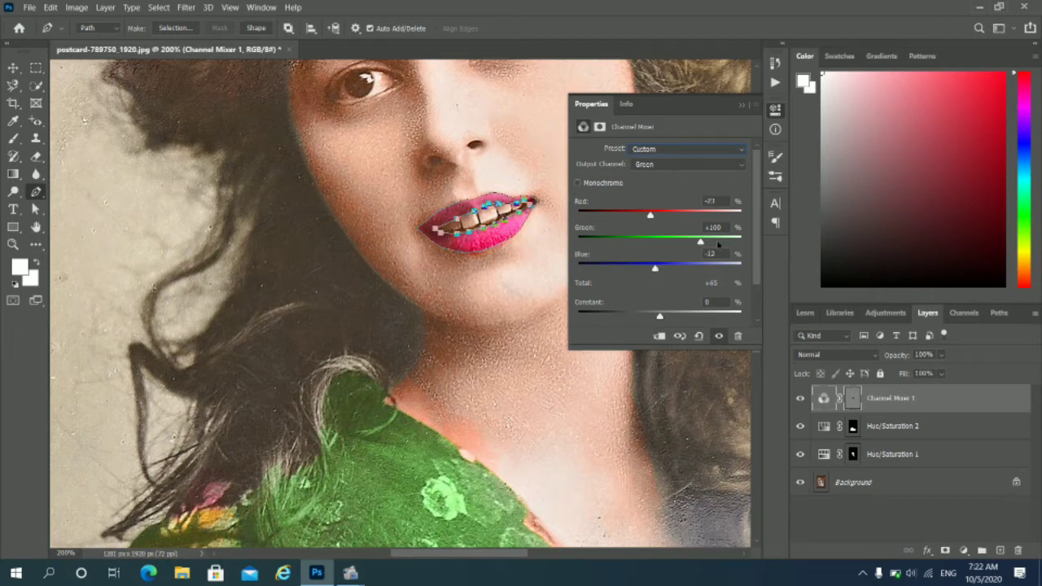
click(742, 110)
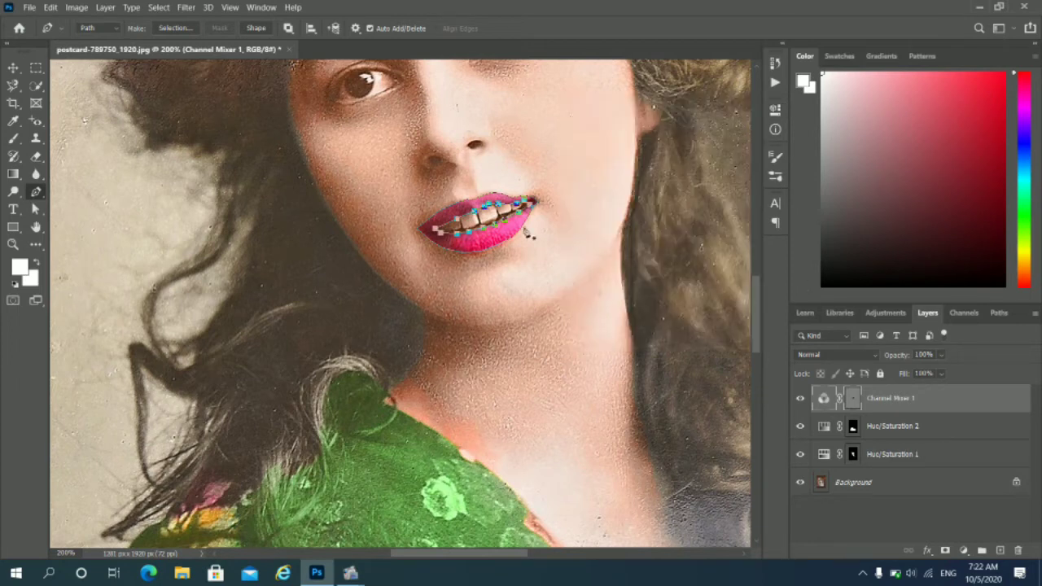
click(13, 67)
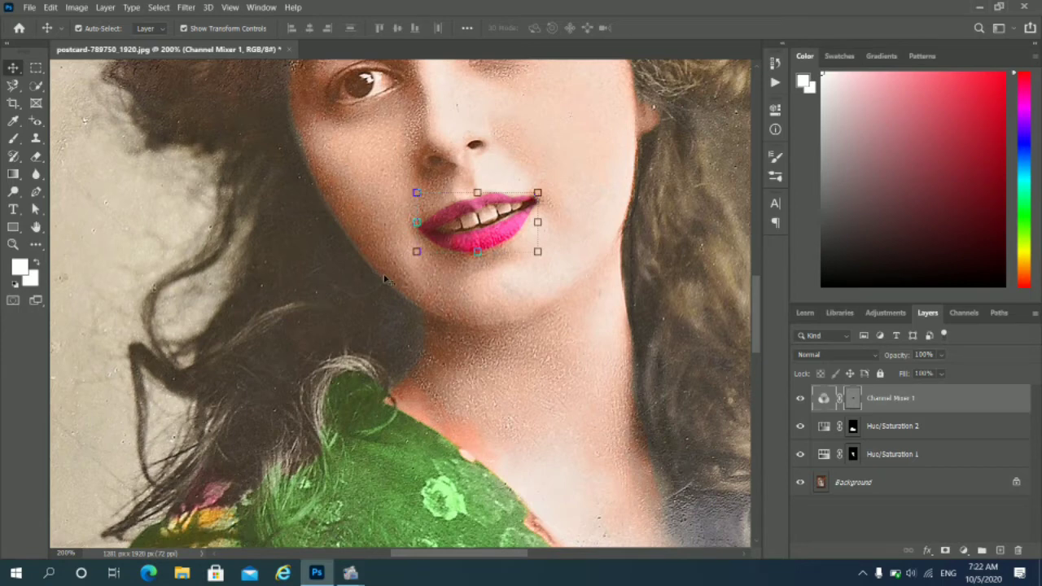
Whiten the woman's teeth on the Background layer using a small white brush at 52% opacity and 47% flow
key(ctrl)
click(13, 243)
click(495, 254)
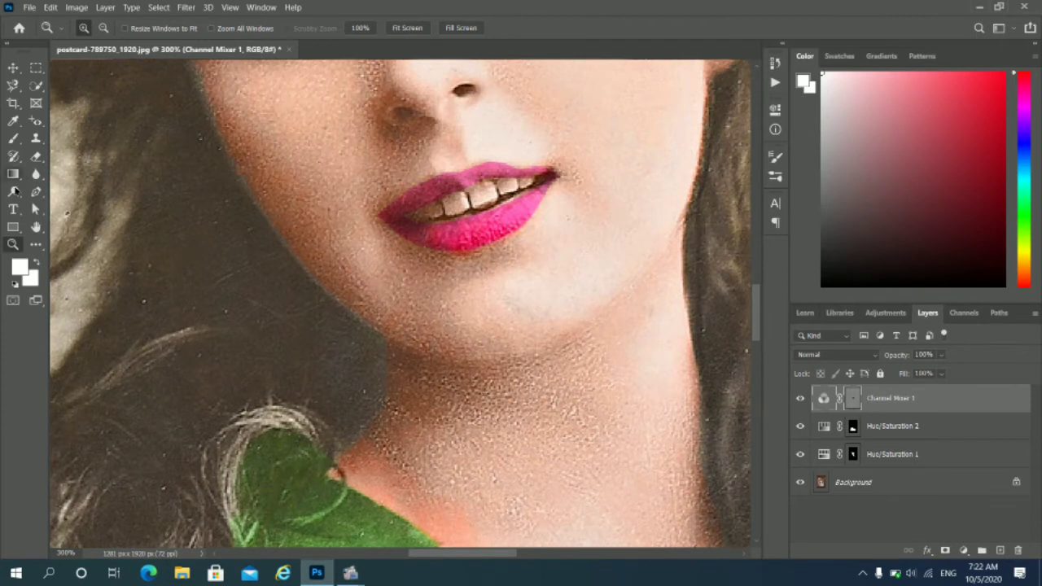
click(16, 144)
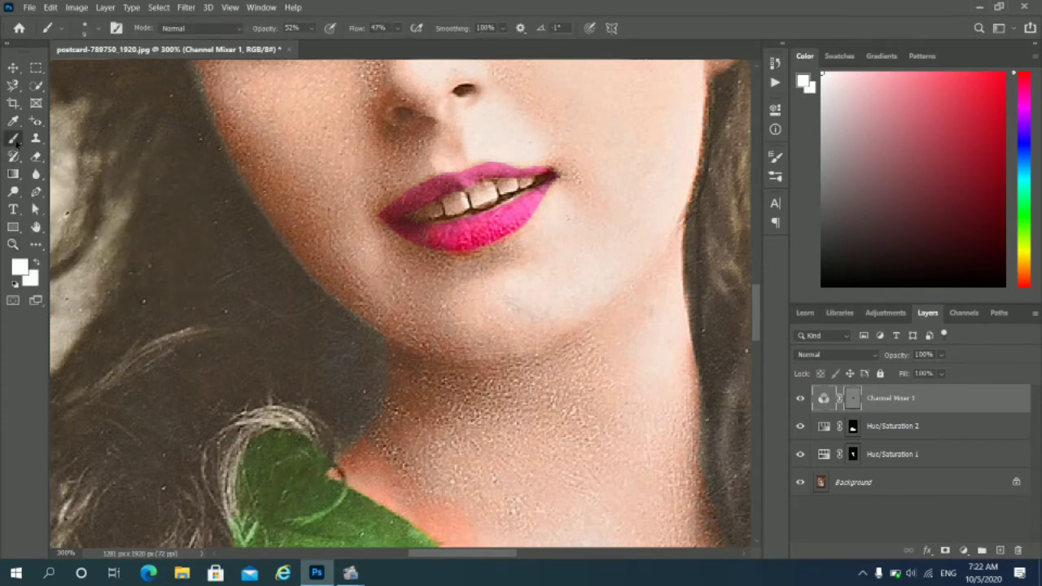
click(19, 264)
drag(511, 131, 506, 121)
click(815, 114)
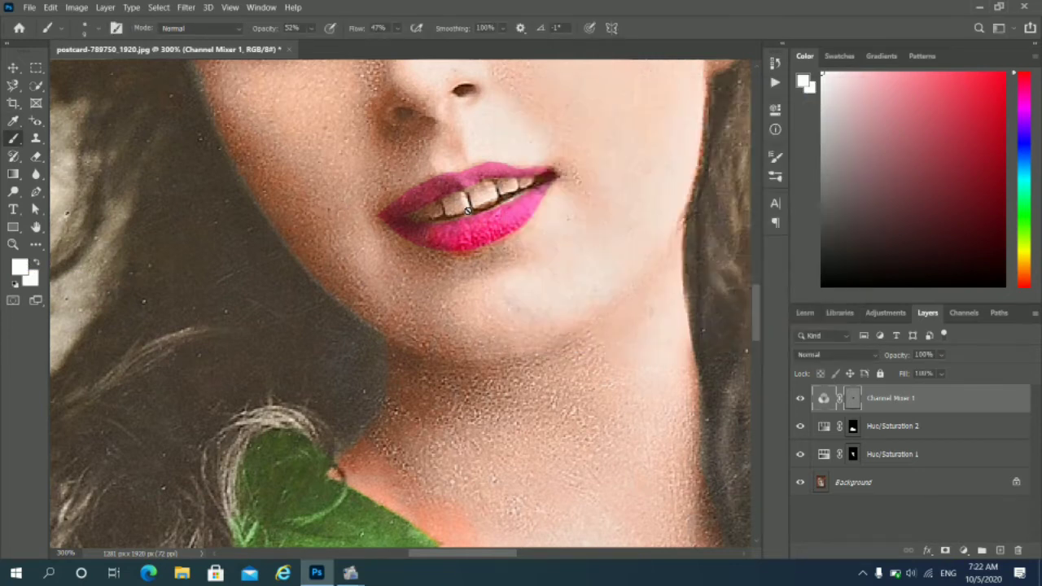
click(823, 481)
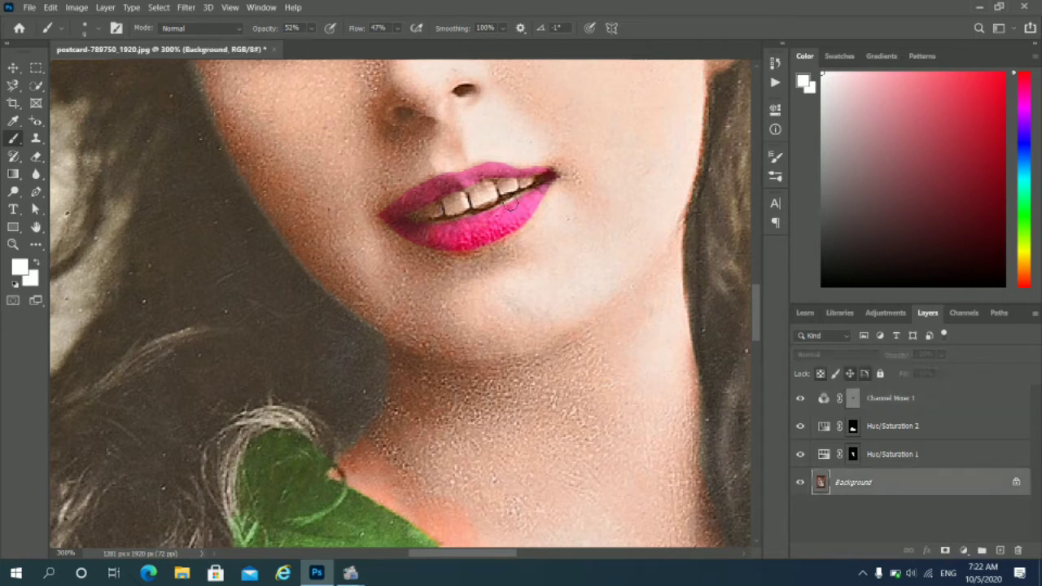
key(z)
click(388, 207)
key(b)
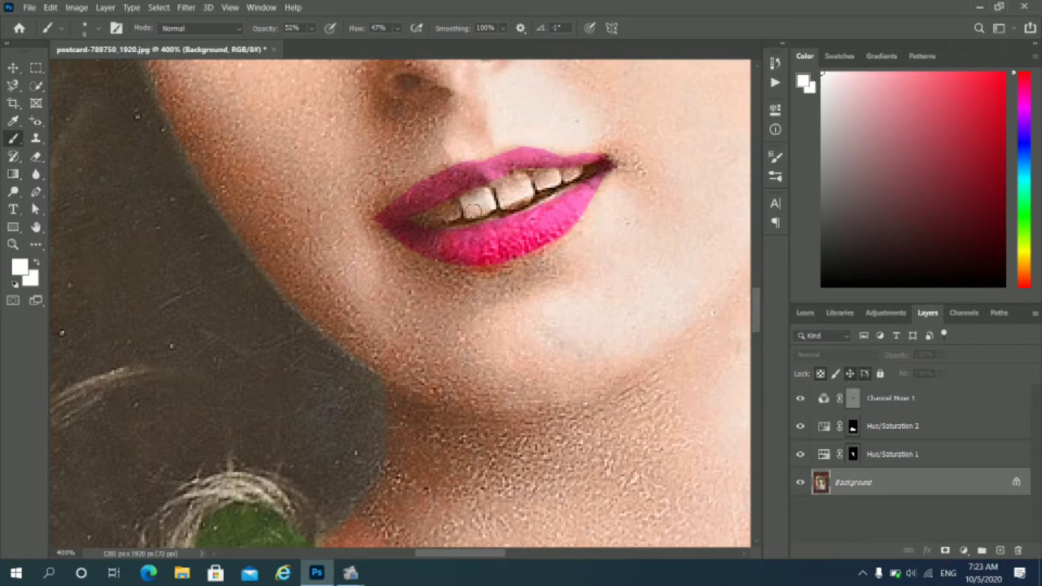
mouse_move(470, 202)
mouse_down()
mouse_move(486, 206)
mouse_move(474, 210)
mouse_move(524, 199)
mouse_move(510, 203)
mouse_move(525, 188)
mouse_move(511, 192)
mouse_move(571, 175)
mouse_up()
drag(449, 214, 457, 213)
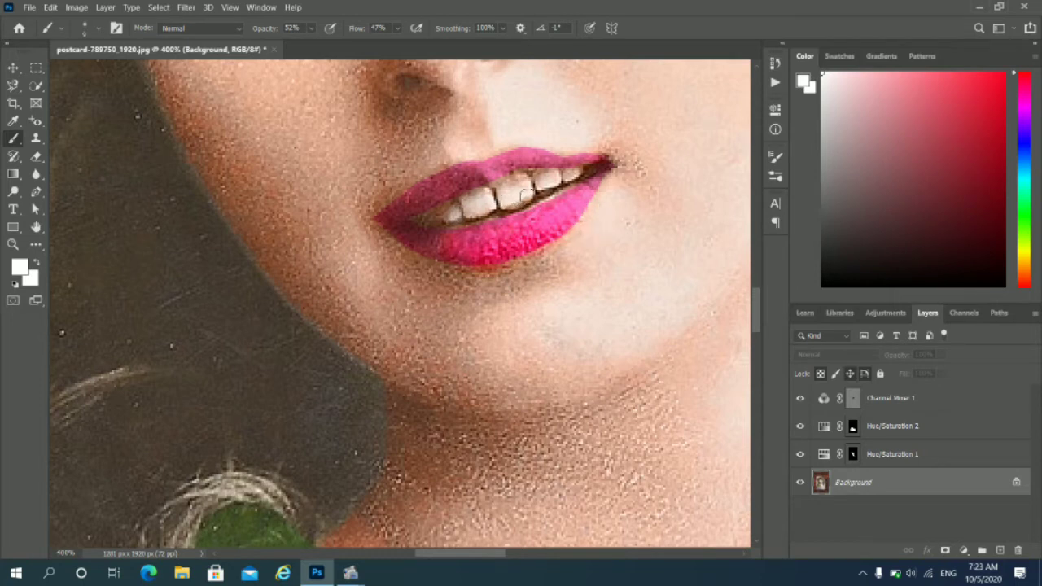
drag(511, 198, 518, 195)
Brighten the whites of the woman's eyes with the same soft white brush on the Background layer
scroll(299, 169, up, 8)
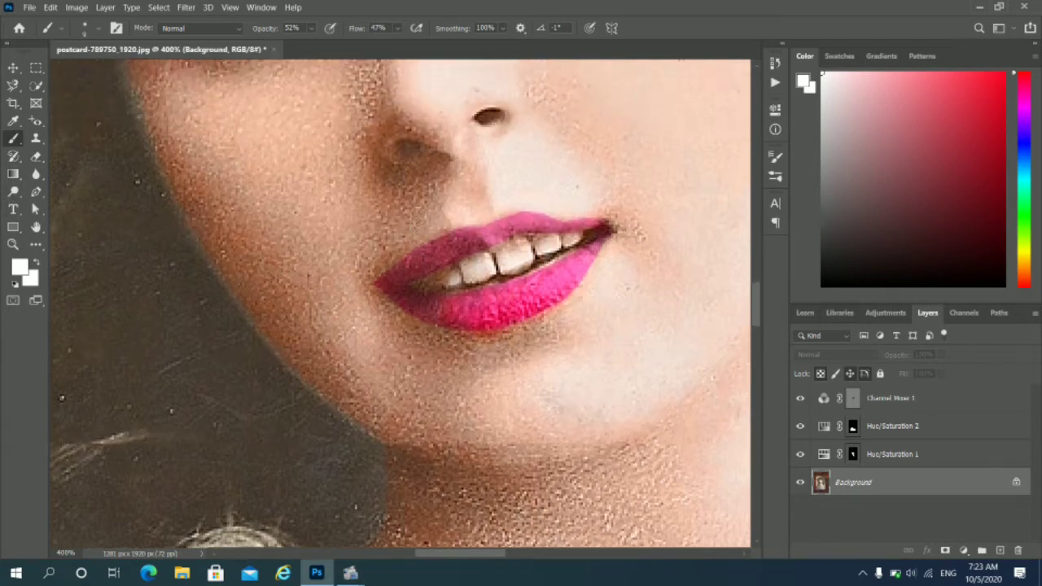
scroll(300, 170, up, 4)
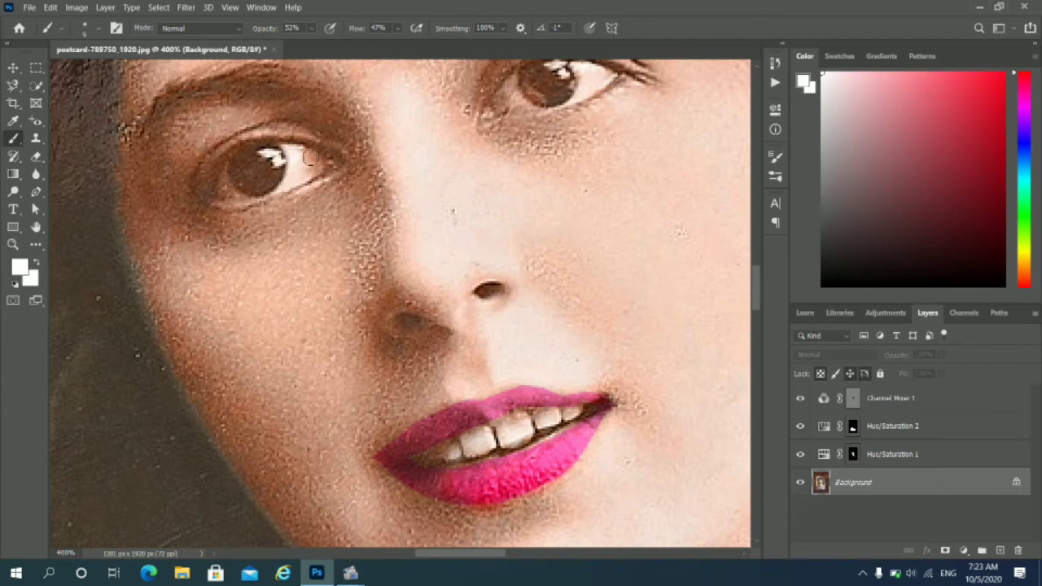
drag(319, 172, 311, 171)
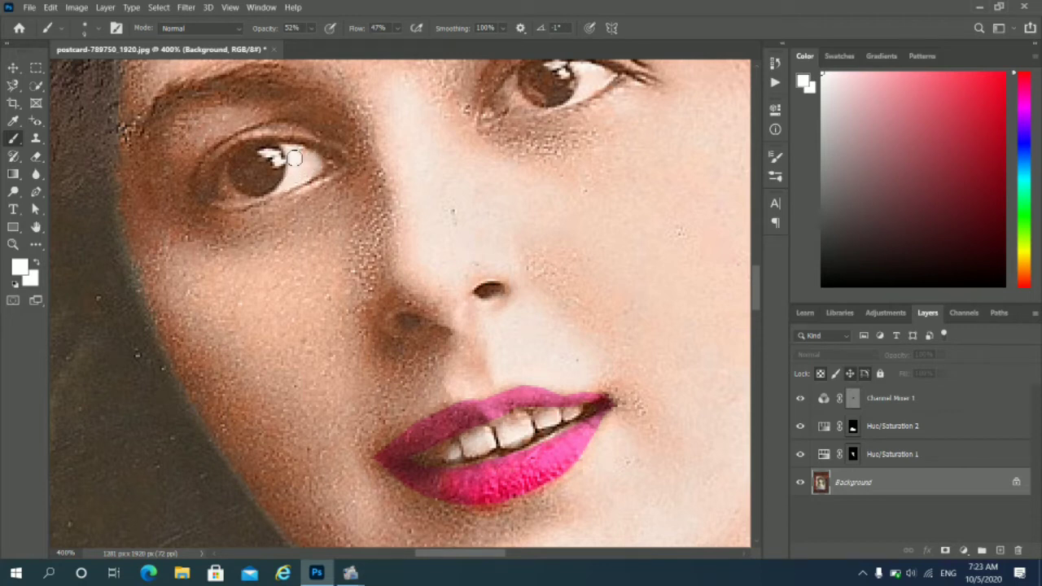
scroll(602, 154, up, 2)
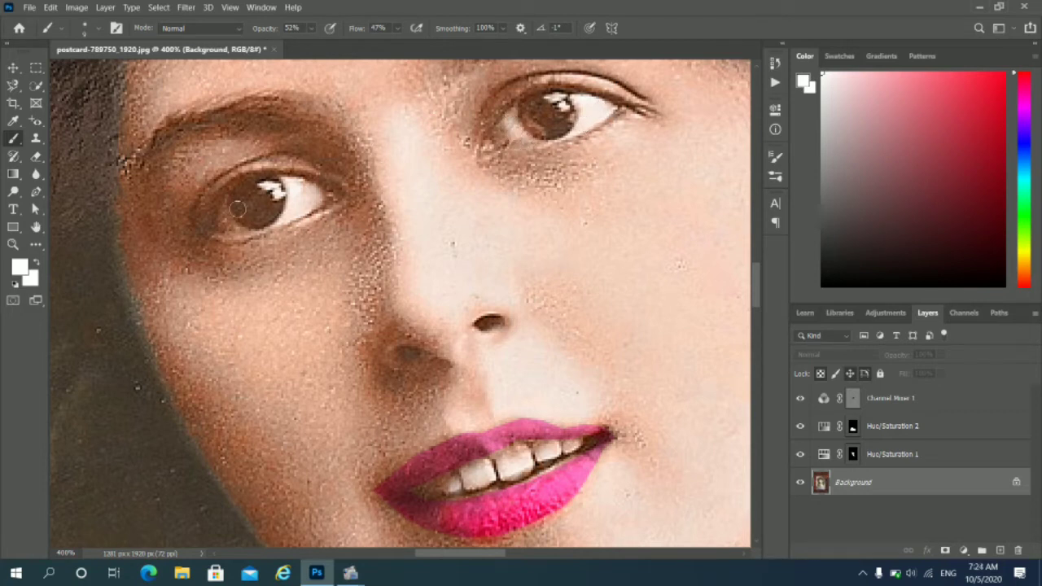
drag(223, 218, 247, 228)
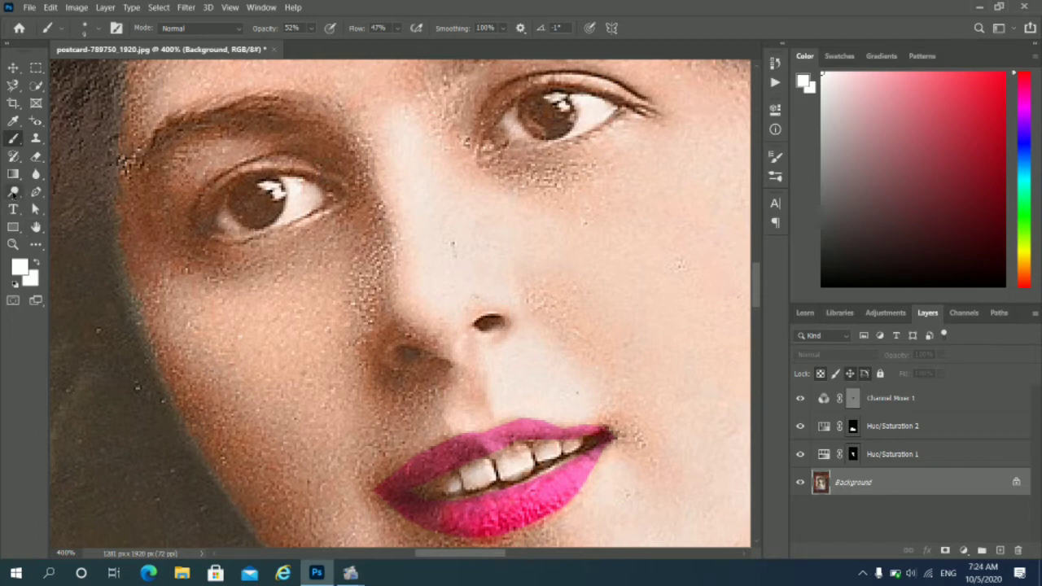
Lighten the irises of both eyes with the Dodge tool, using the Midtones range at 50% exposure
click(13, 193)
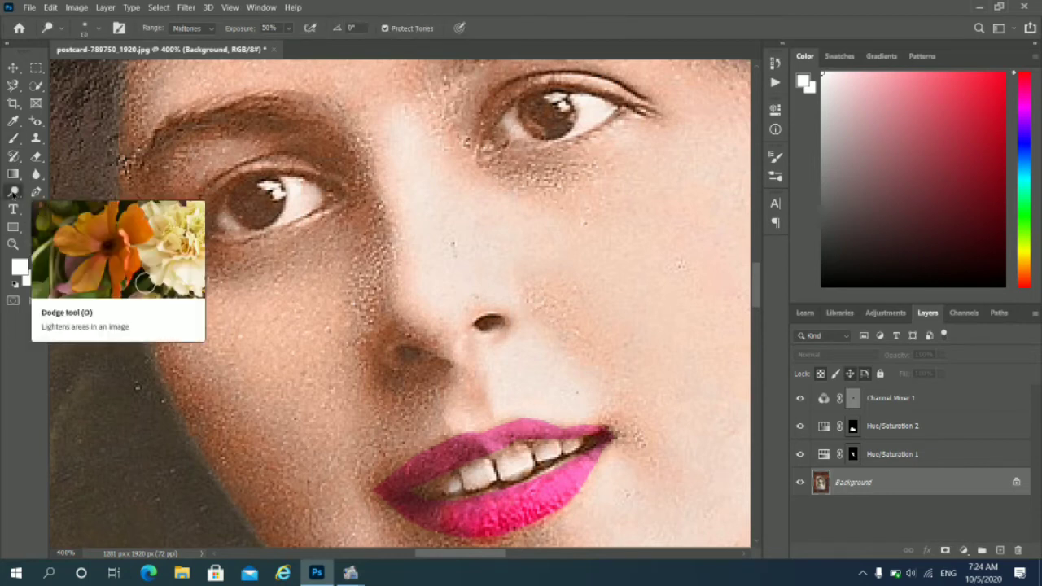
right_click(13, 193)
click(71, 192)
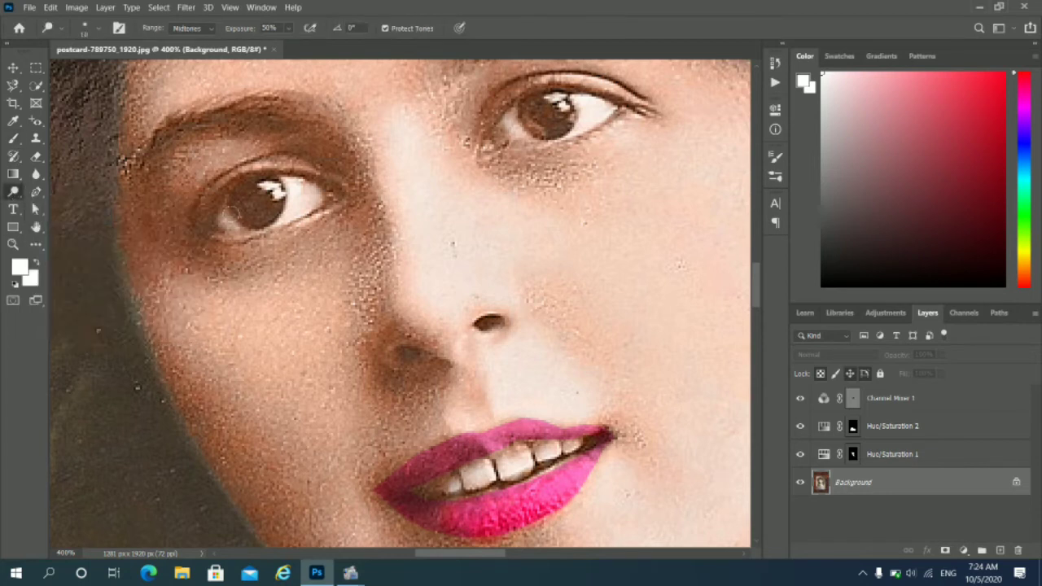
mouse_move(262, 215)
mouse_down()
mouse_move(275, 197)
mouse_move(254, 222)
mouse_up()
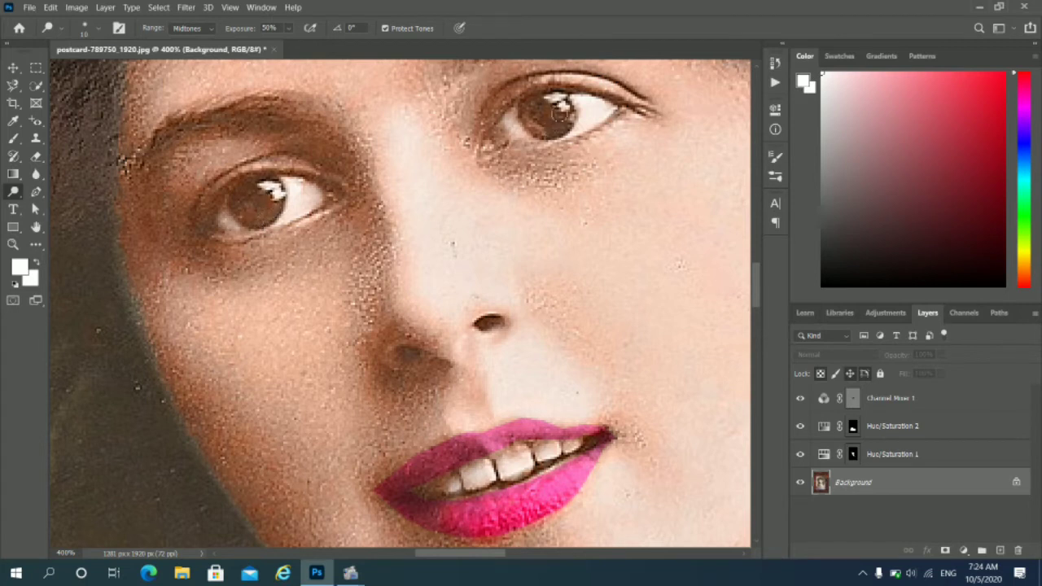
drag(566, 124, 534, 124)
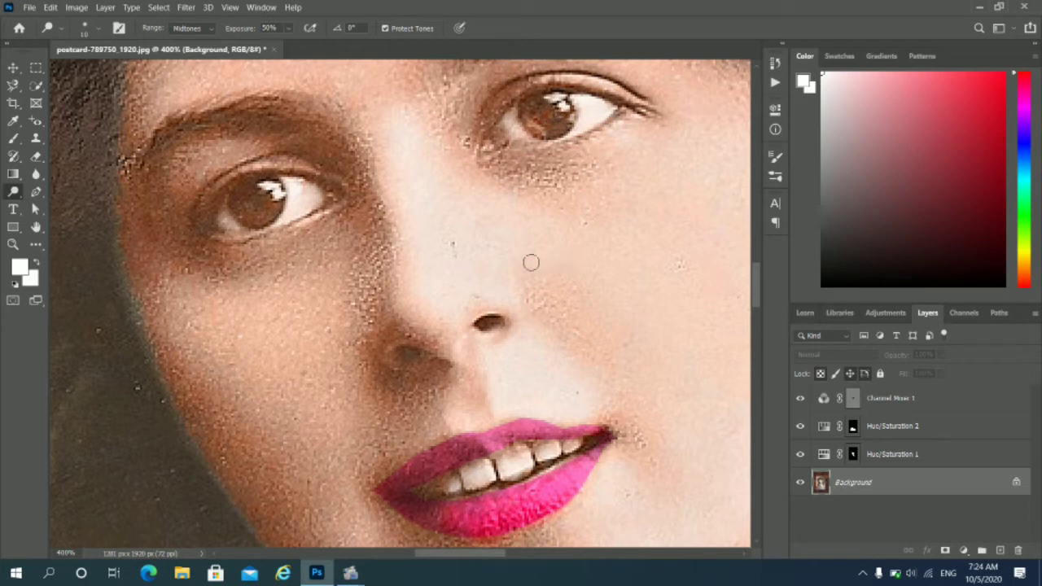
Smooth the grainy skin on the cheeks, forehead and around the mouth with the Blur tool at 50% strength
scroll(390, 198, up, 1)
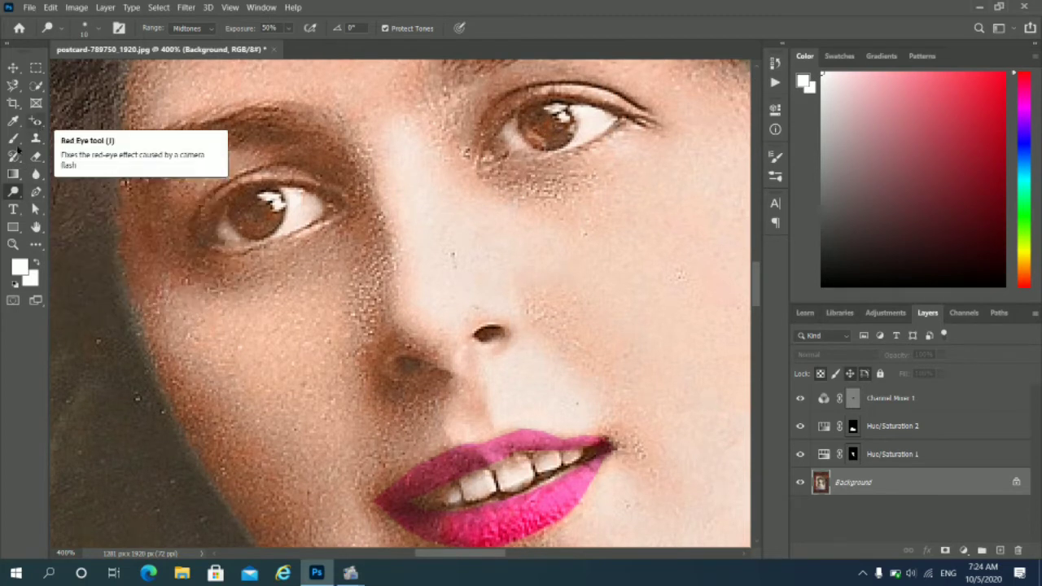
click(36, 174)
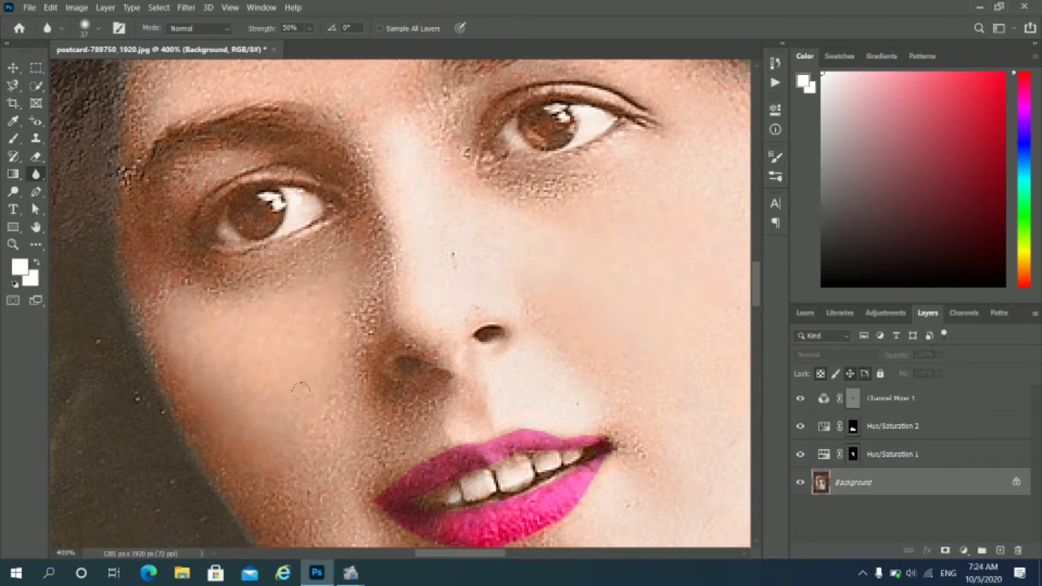
scroll(269, 446, up, 5)
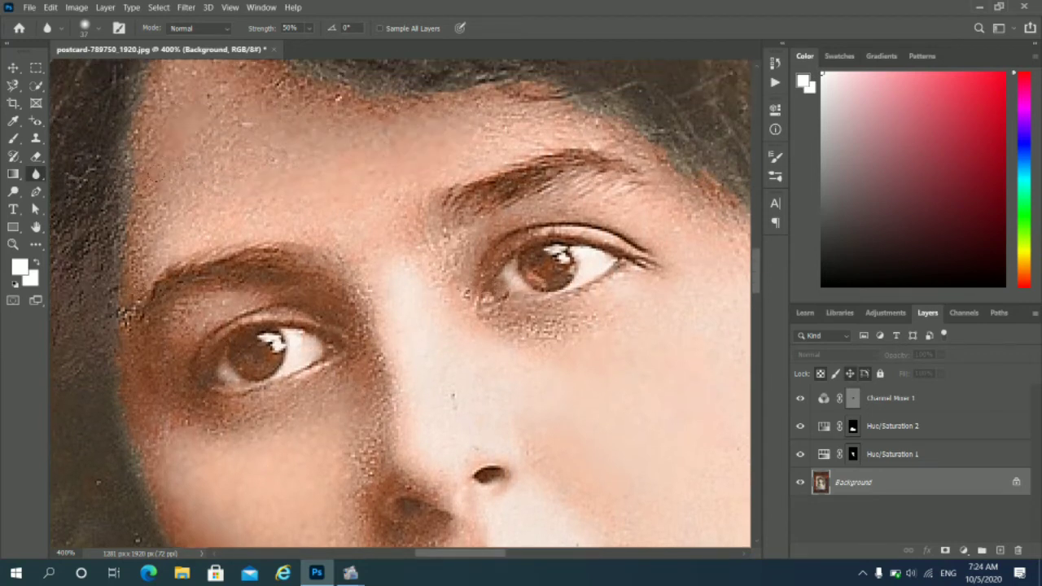
drag(213, 80, 211, 126)
scroll(412, 334, down, 3)
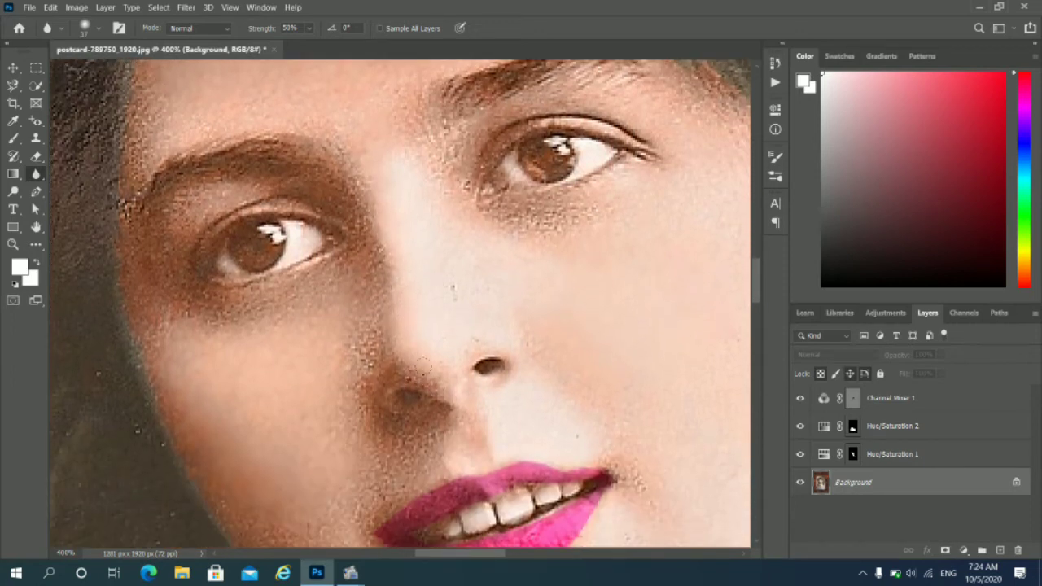
scroll(423, 364, down, 5)
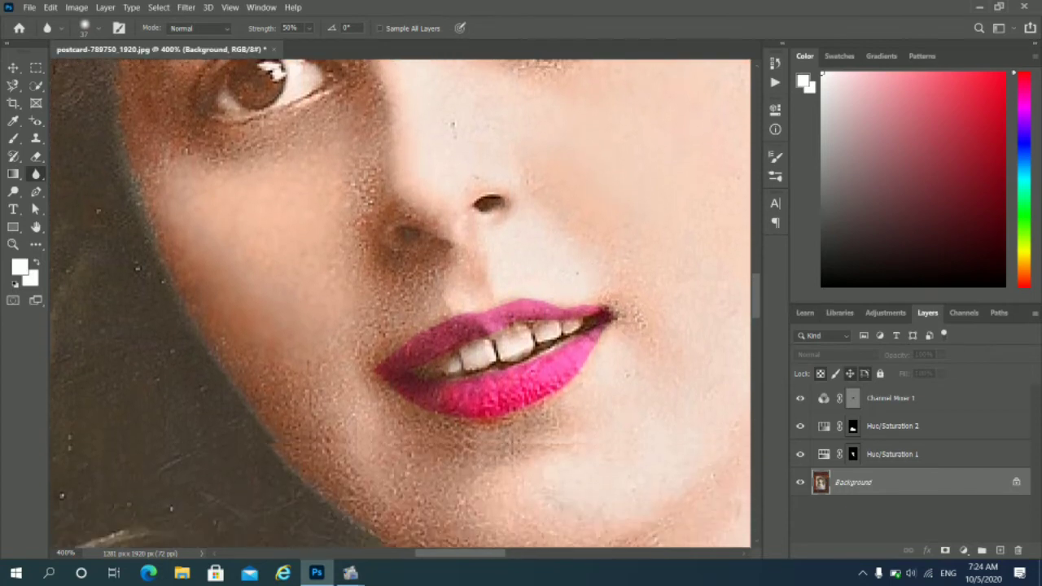
scroll(401, 303, down, 1)
Review the whole portrait and compare it with and without the Hue/Saturation 1, Hue/Saturation 2 and Channel Mixer 1 adjustments
key(z)
click(416, 28)
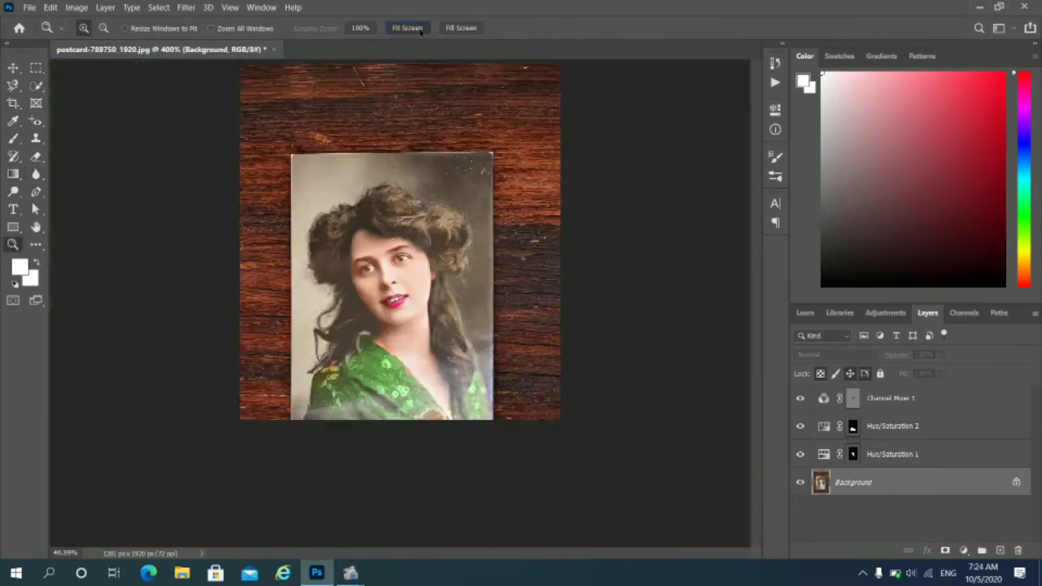
click(419, 246)
click(423, 259)
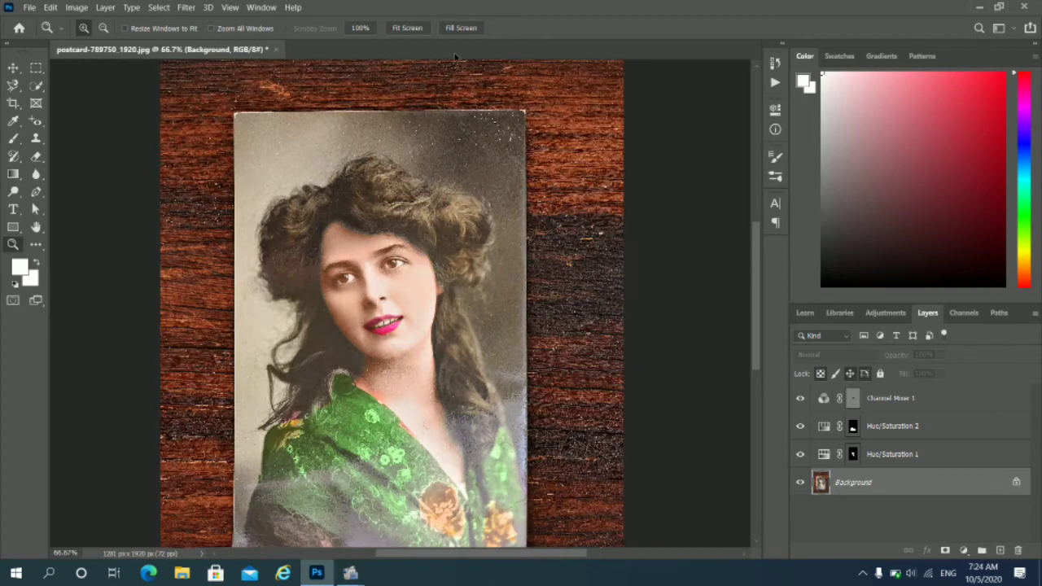
click(461, 28)
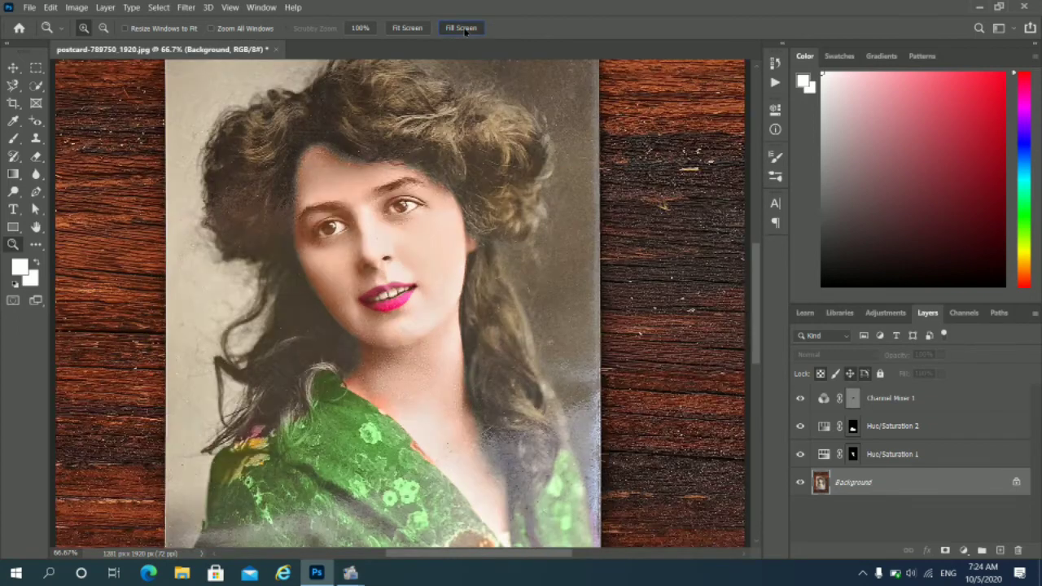
click(800, 454)
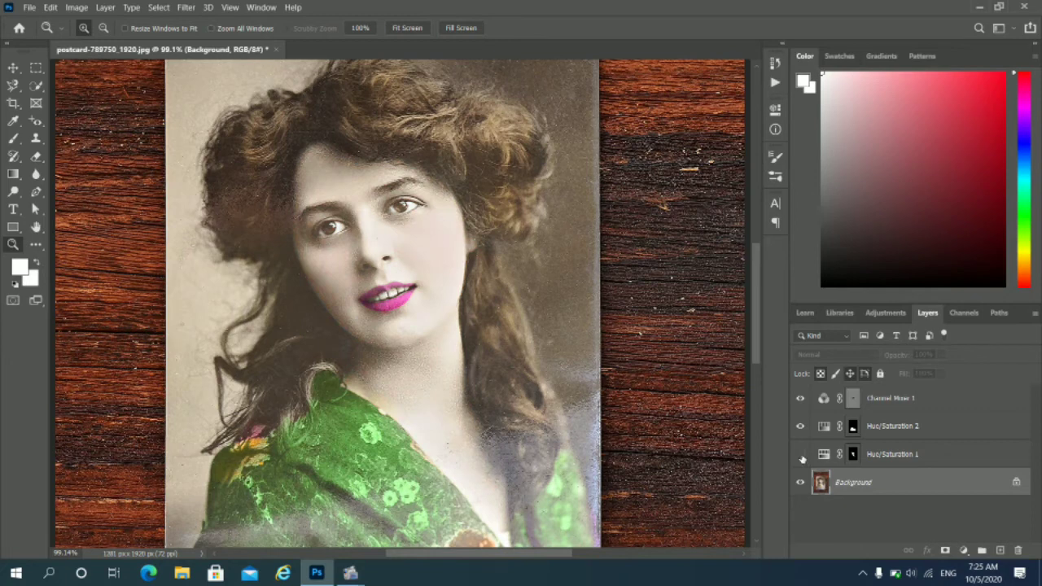
click(800, 454)
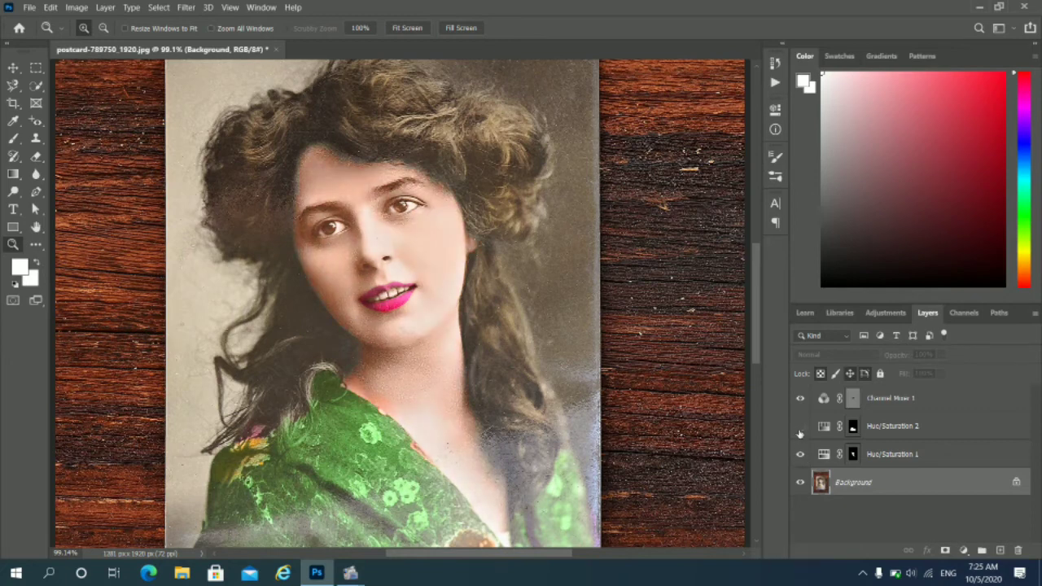
click(799, 429)
click(799, 399)
Select the woman's hair with the Quick Selection tool, subtracting the forehead area along the hairline
click(35, 85)
mouse_move(270, 209)
mouse_down()
mouse_move(268, 171)
mouse_move(292, 136)
mouse_move(377, 127)
mouse_move(455, 148)
mouse_move(495, 231)
mouse_move(503, 355)
mouse_move(520, 384)
mouse_move(537, 541)
mouse_up()
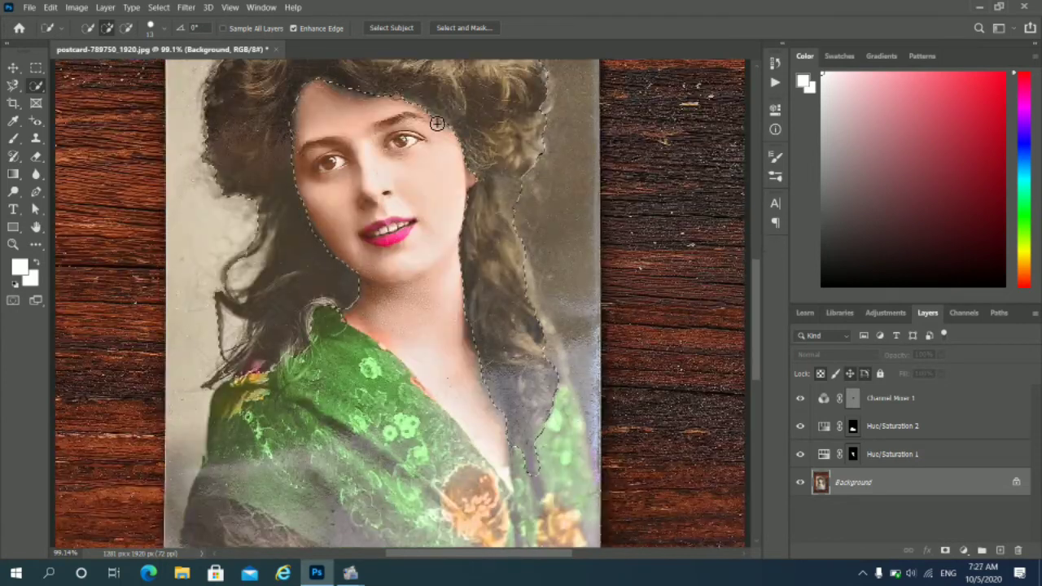
alt+drag(399, 100, 436, 122)
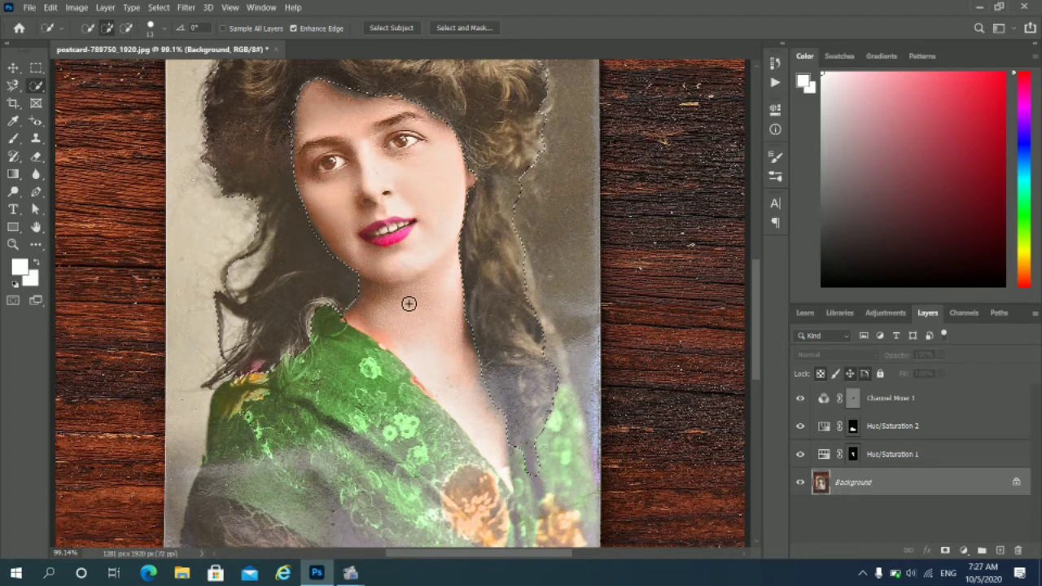
Refine the hair selection in Select and Mask, brushing the loose curls and outer edges with a size 45 Refine Edge Brush
scroll(407, 302, down, 1)
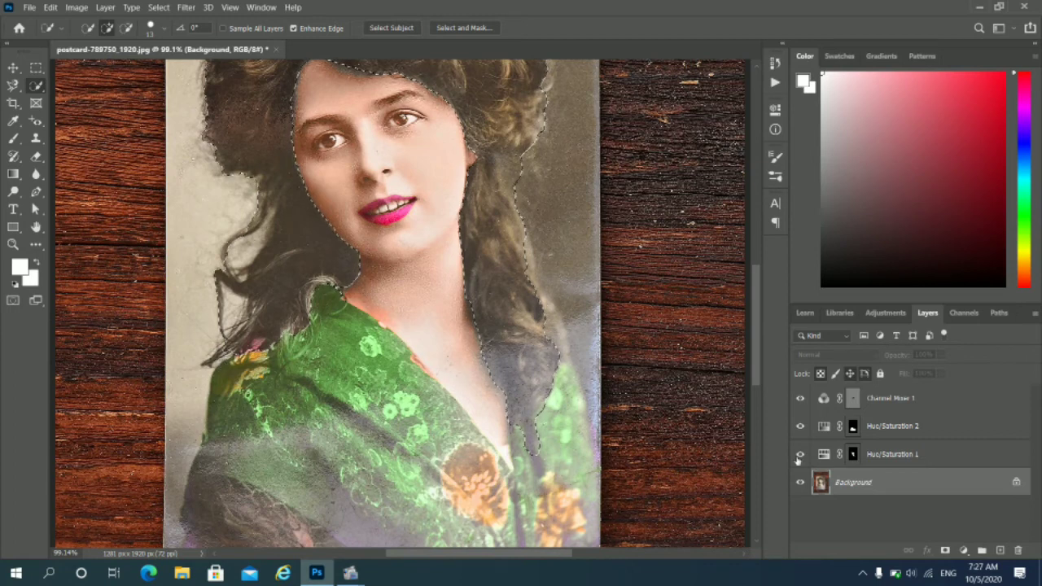
scroll(369, 286, up, 3)
scroll(369, 286, up, 2)
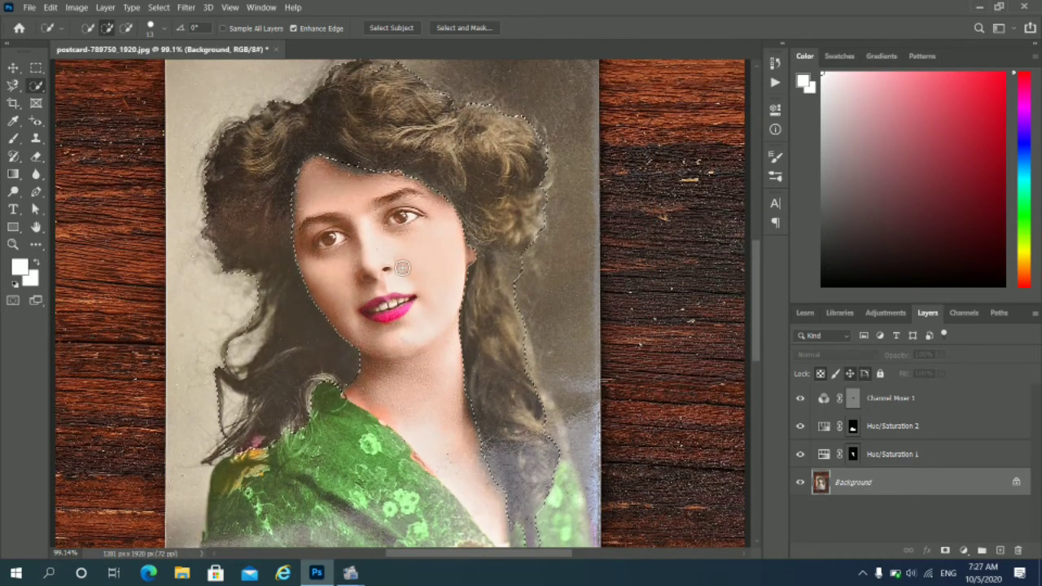
click(481, 31)
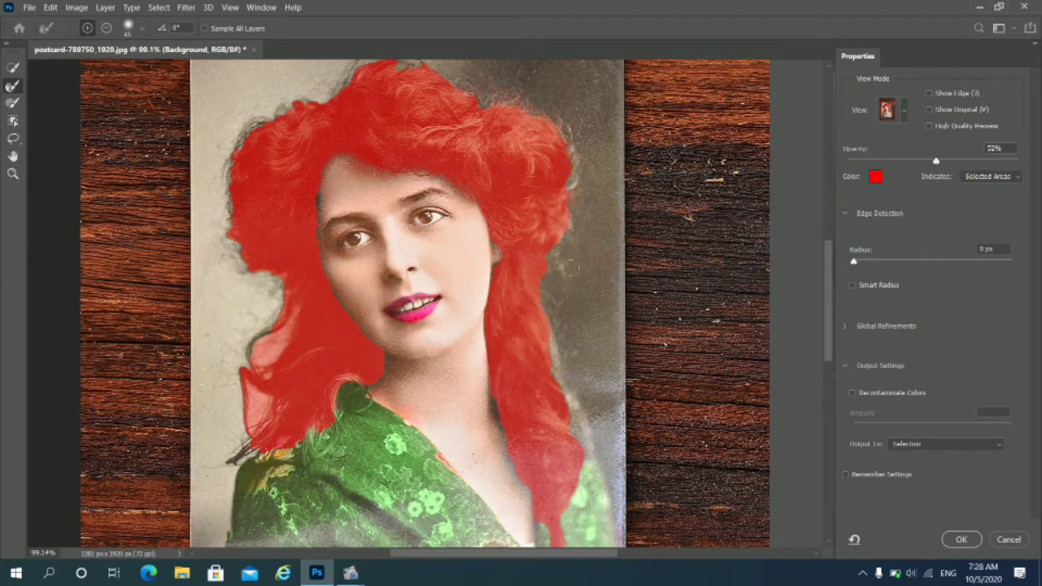
scroll(570, 267, down, 3)
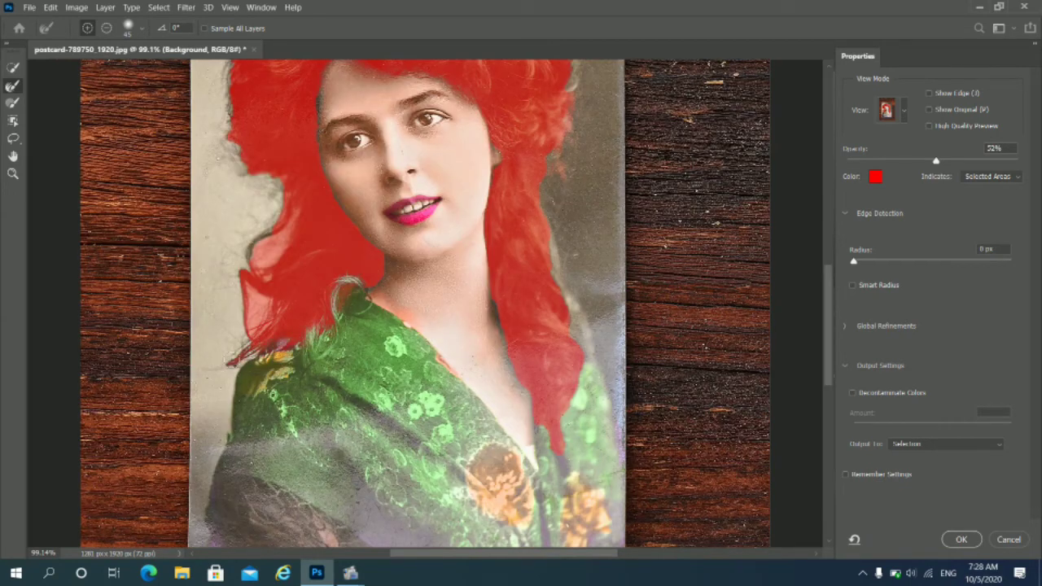
drag(258, 322, 261, 293)
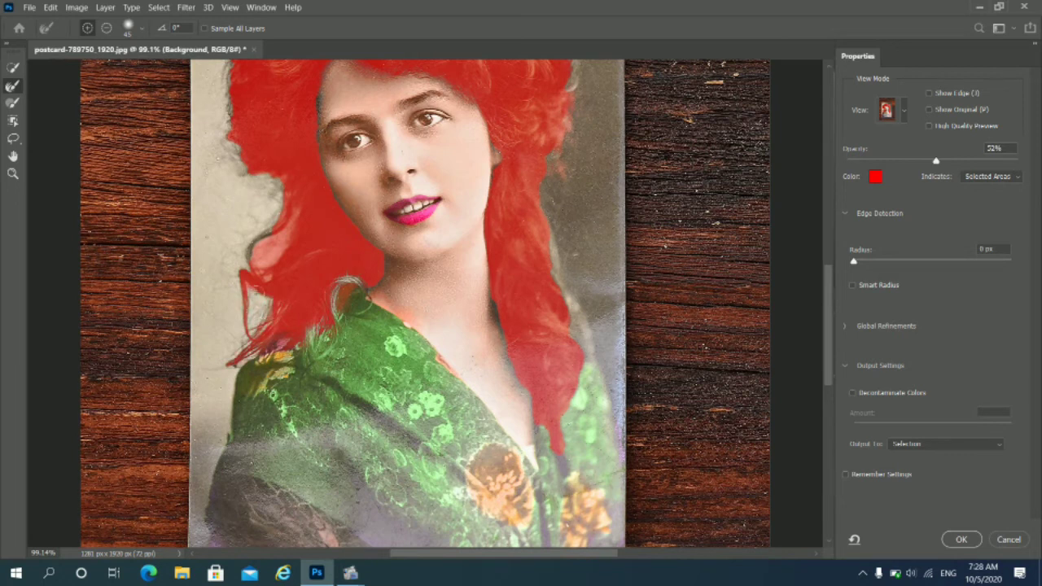
mouse_move(272, 257)
mouse_down()
mouse_move(261, 244)
mouse_move(281, 238)
mouse_move(256, 251)
mouse_up()
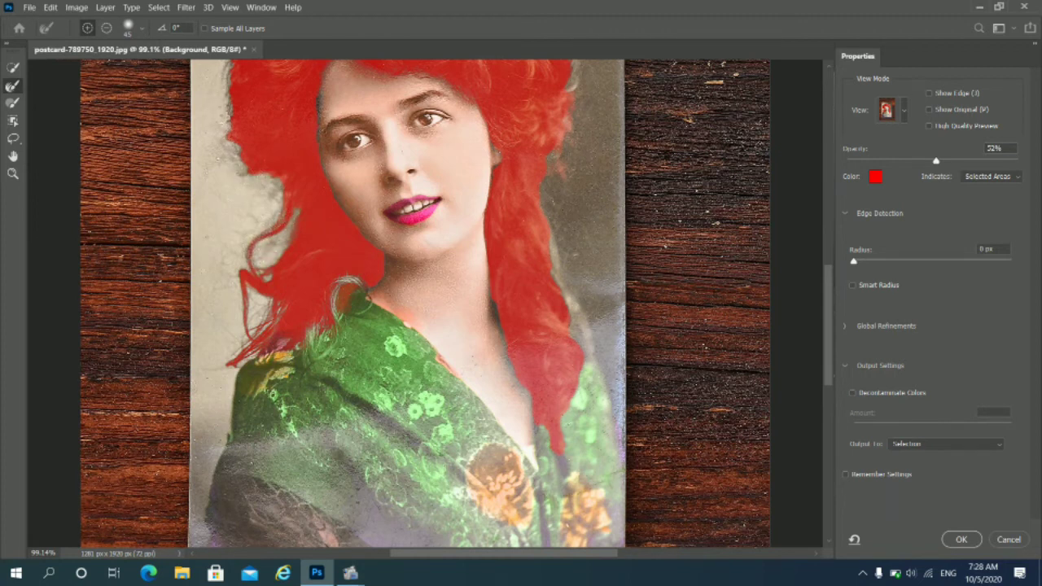
scroll(259, 169, up, 3)
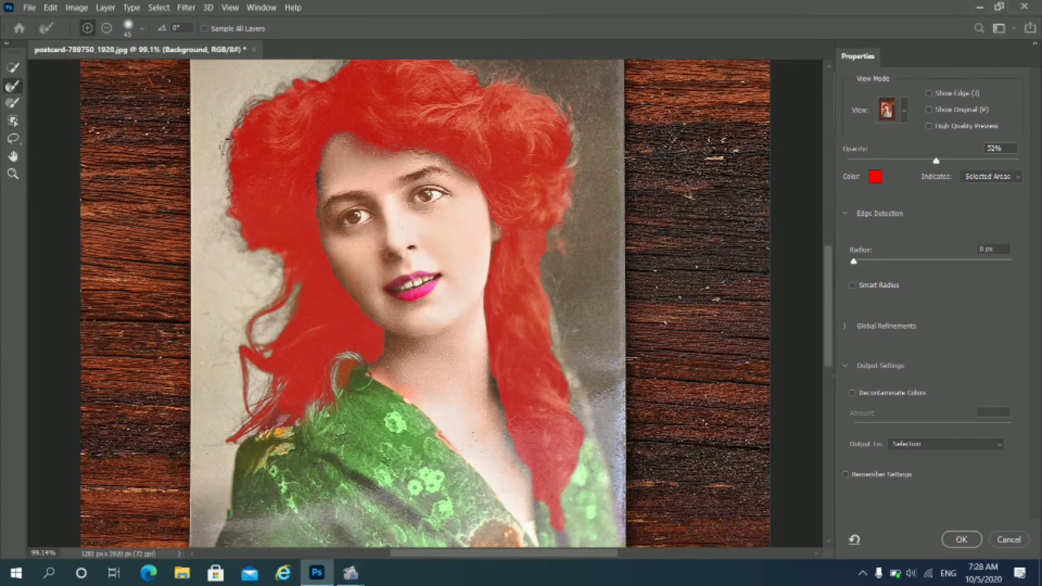
scroll(258, 124, up, 3)
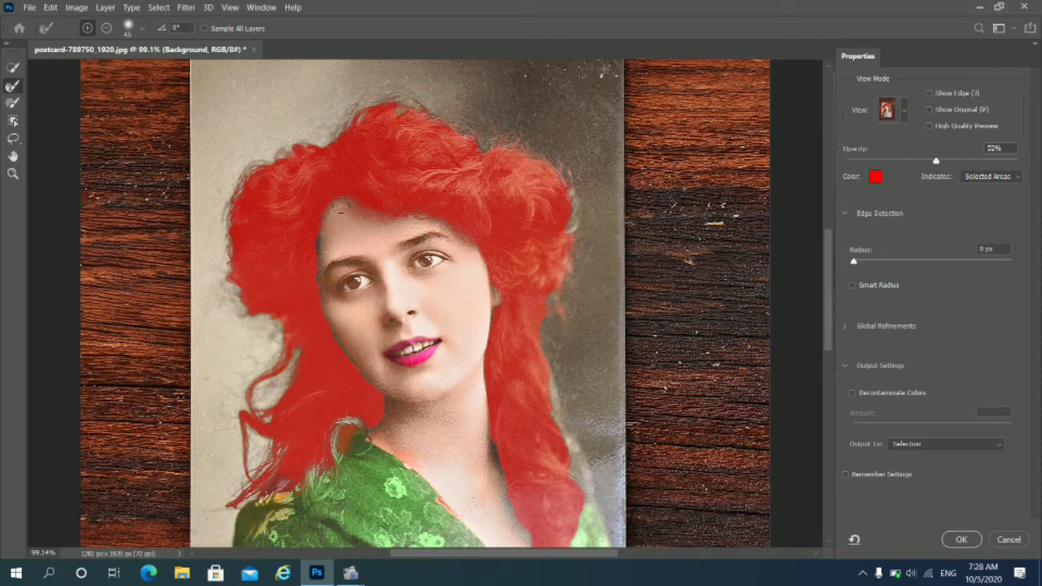
scroll(383, 434, down, 1)
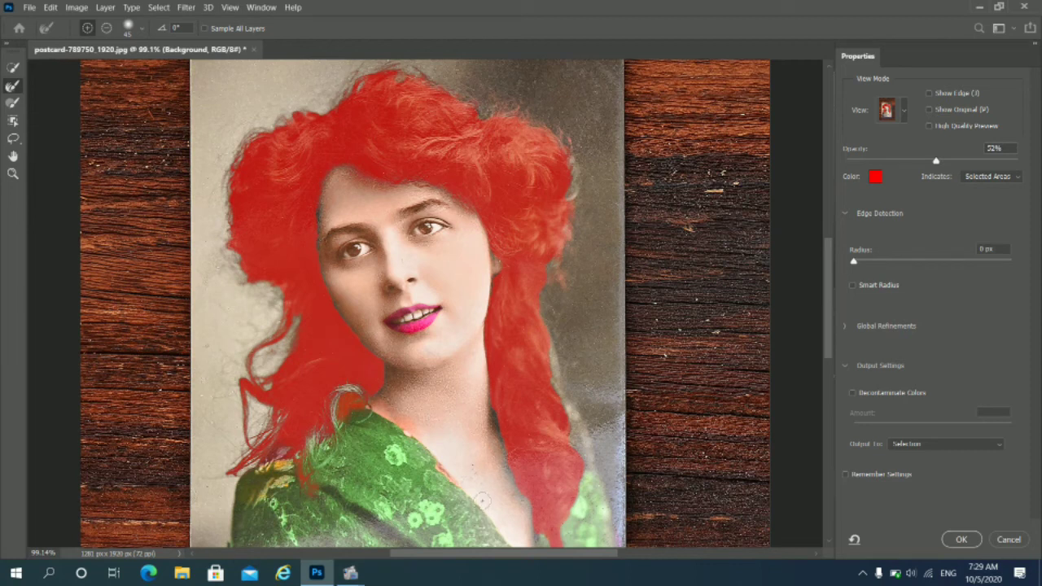
Output the refined hair selection as a new layer with a layer mask
click(990, 444)
click(940, 493)
click(962, 539)
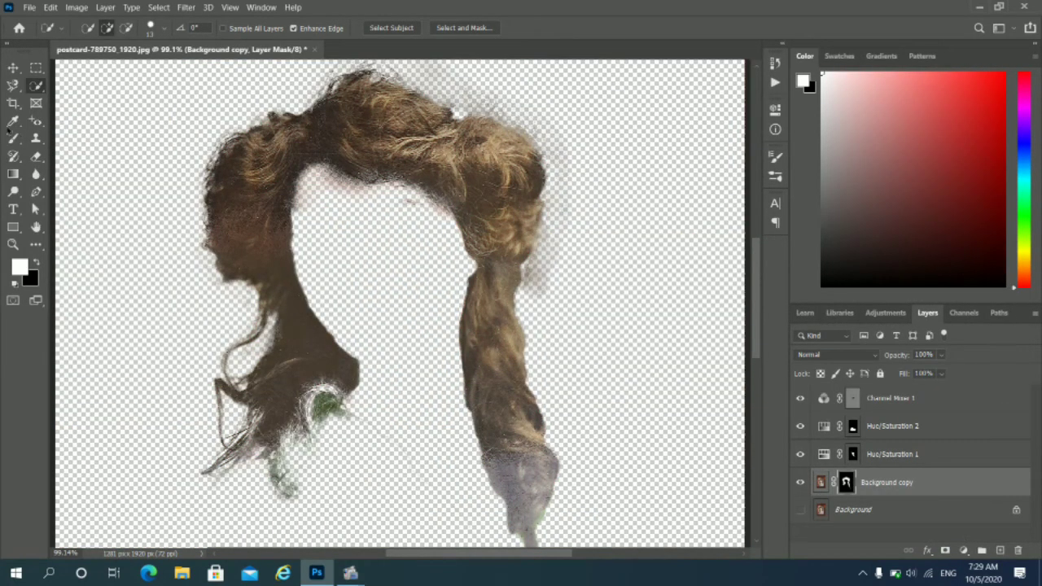
Clean the stray fringe around the masked hair with the Eraser at 78% flow, and show the Background layer again
click(41, 157)
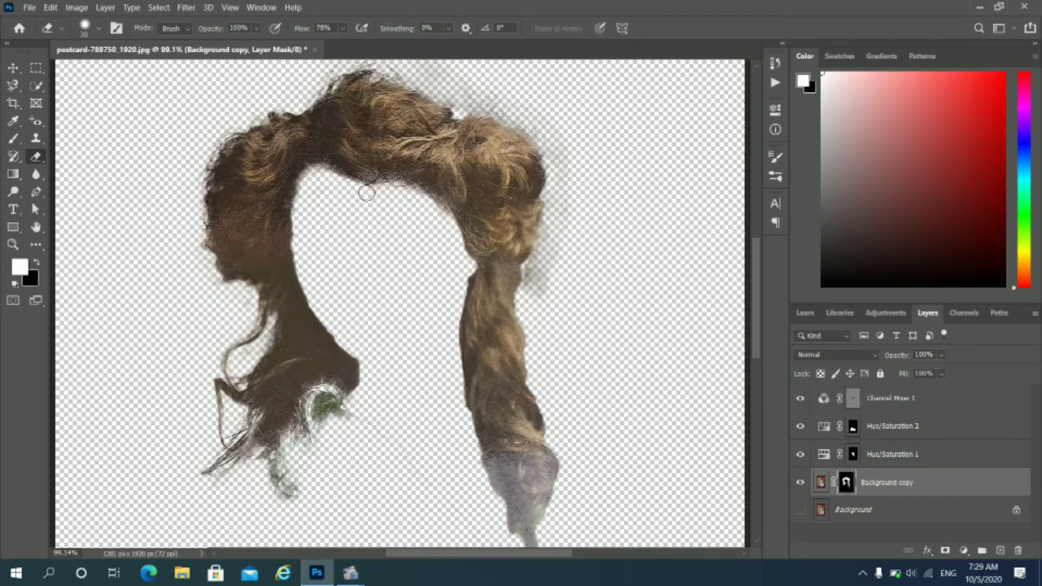
mouse_move(545, 293)
mouse_down()
mouse_move(566, 197)
mouse_move(559, 136)
mouse_move(568, 188)
mouse_move(534, 295)
mouse_move(551, 244)
mouse_up()
scroll(551, 244, down, 3)
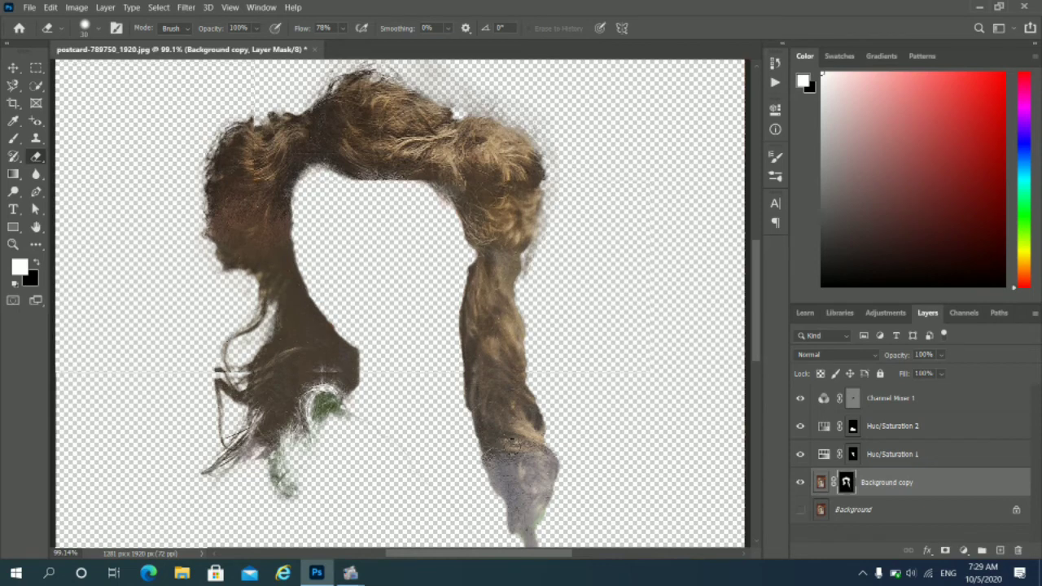
scroll(553, 342, up, 4)
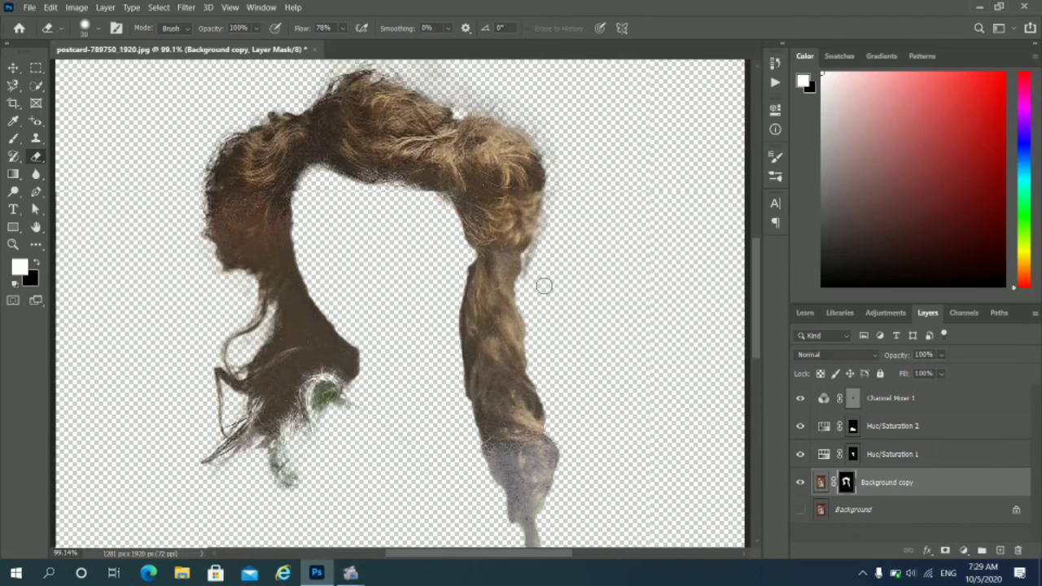
scroll(427, 112, up, 2)
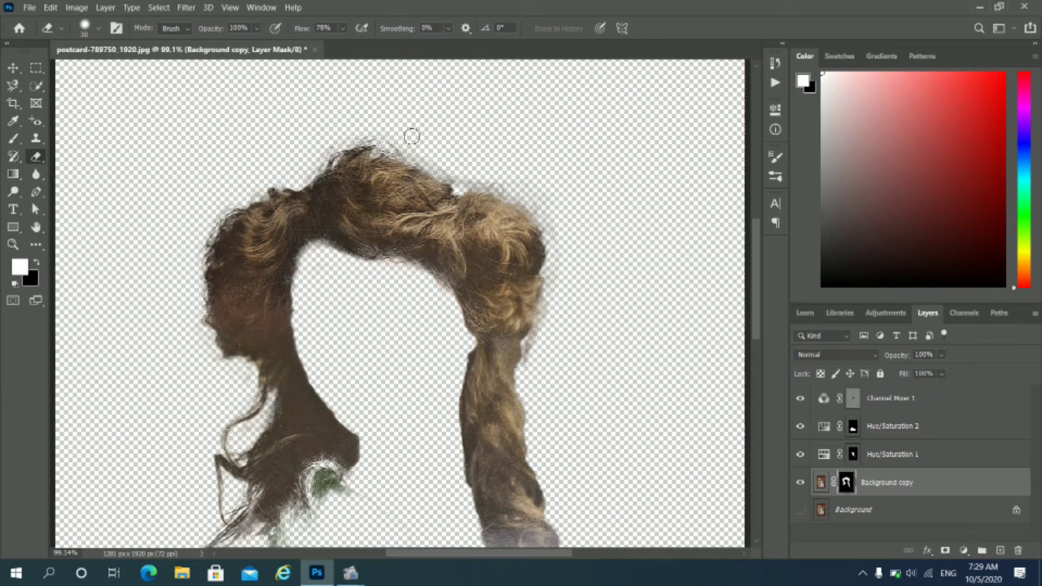
scroll(449, 367, down, 3)
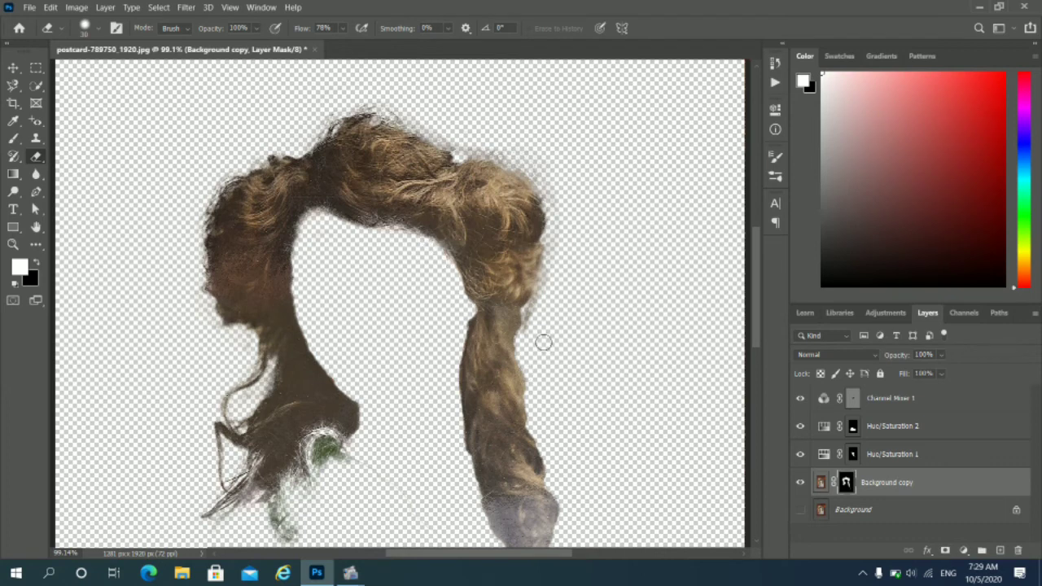
scroll(630, 388, down, 3)
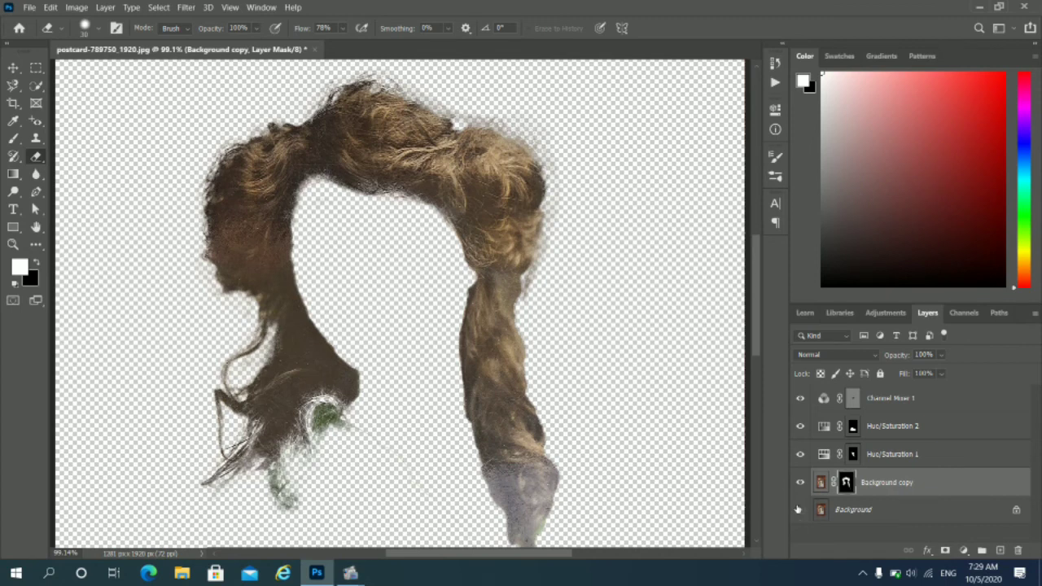
click(800, 511)
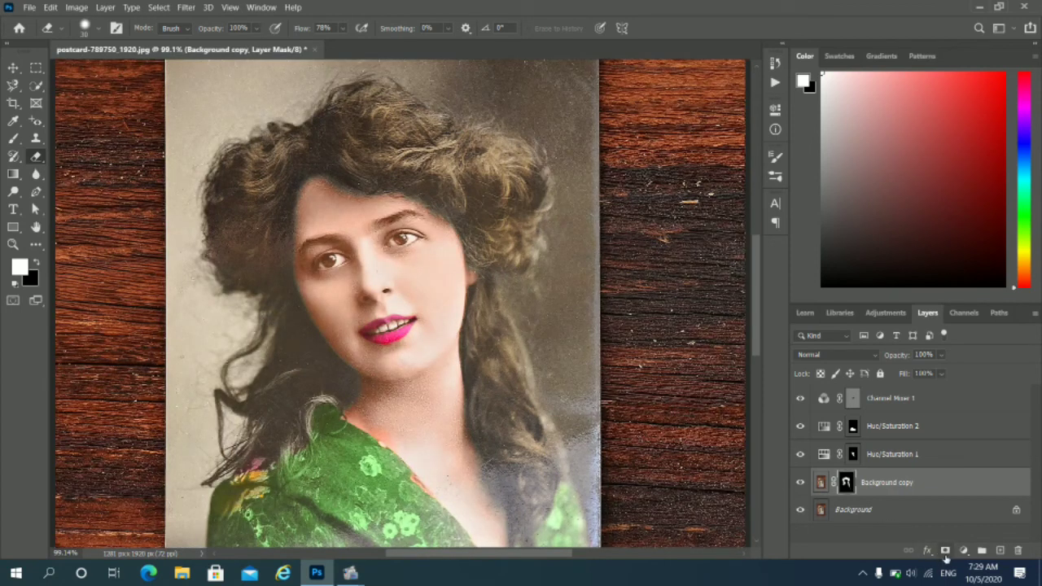
Add a Channel Mixer adjustment with the Black & White Infrared (RGB) preset above the hair layer and clip it to that layer
click(963, 550)
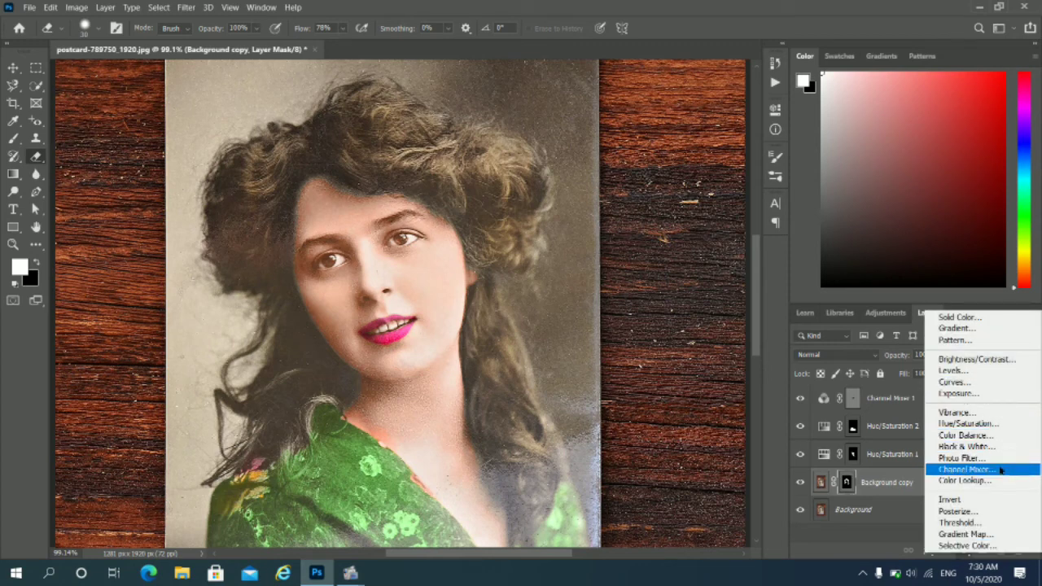
click(965, 469)
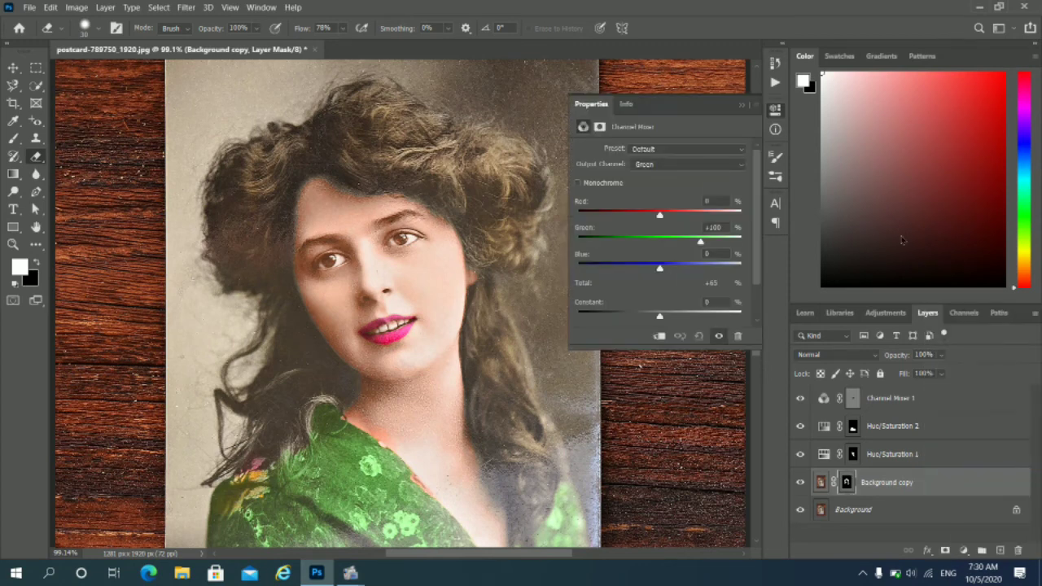
click(731, 151)
click(704, 187)
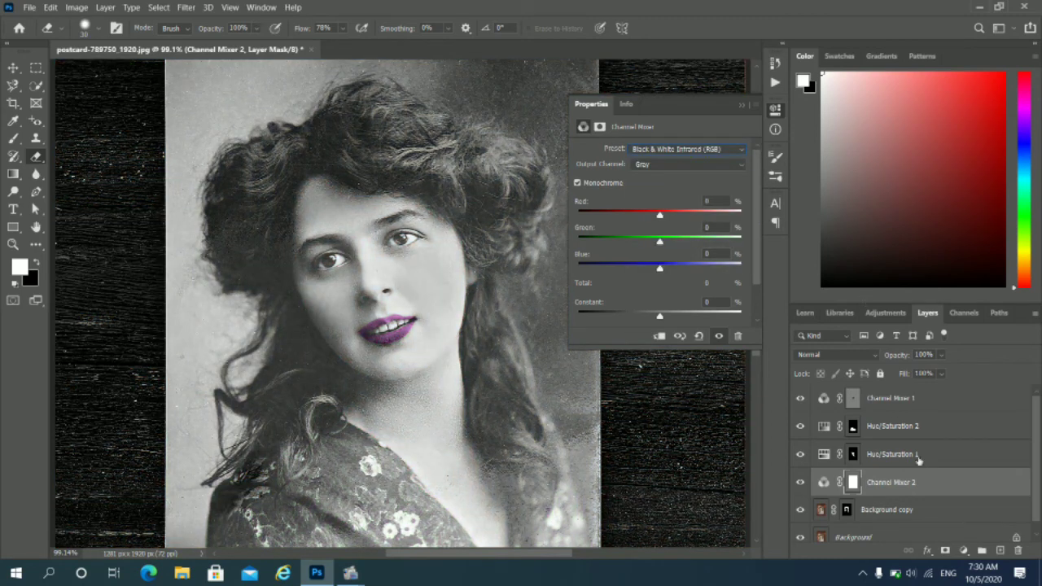
alt+click(965, 498)
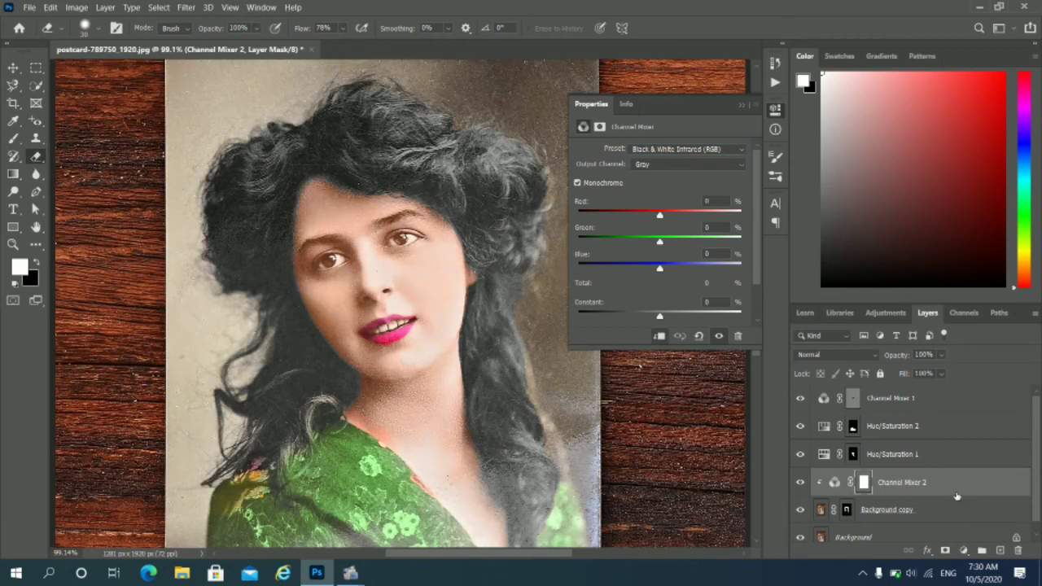
click(741, 108)
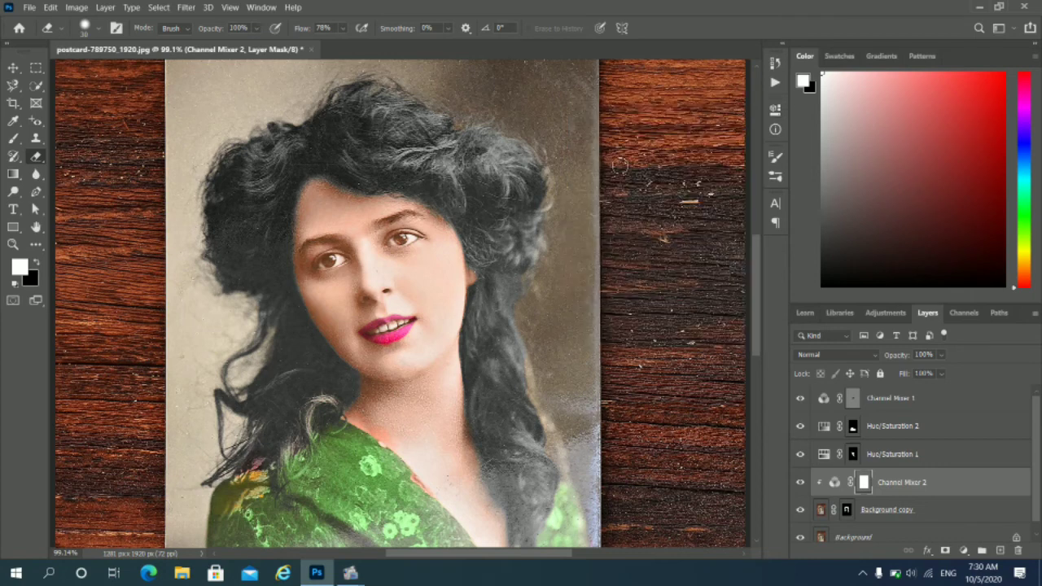
Examine the recolored hair, compare the shawl with and without Hue/Saturation 2, and view the whole postcard
scroll(567, 301, down, 2)
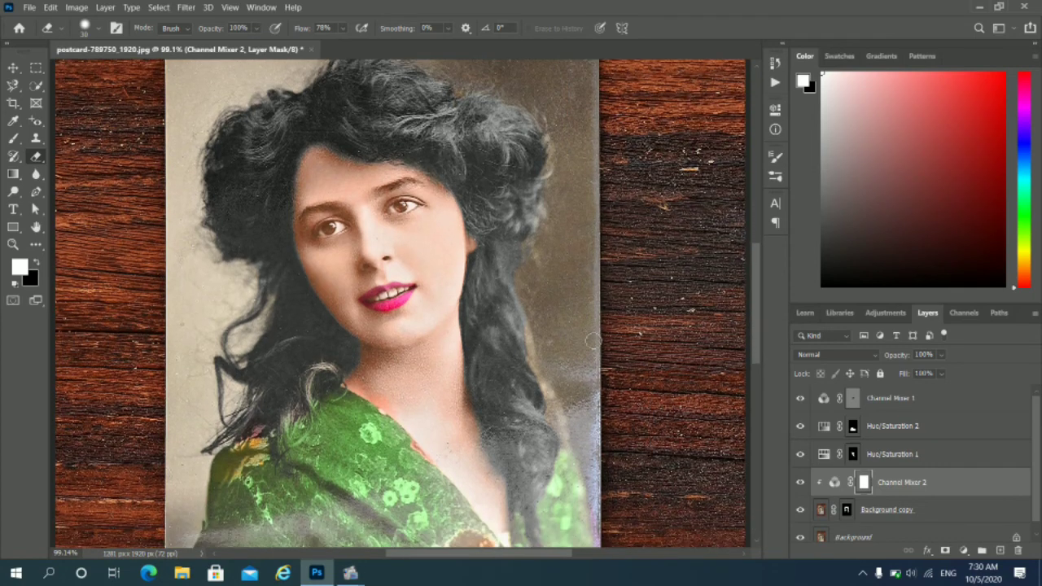
scroll(592, 341, down, 2)
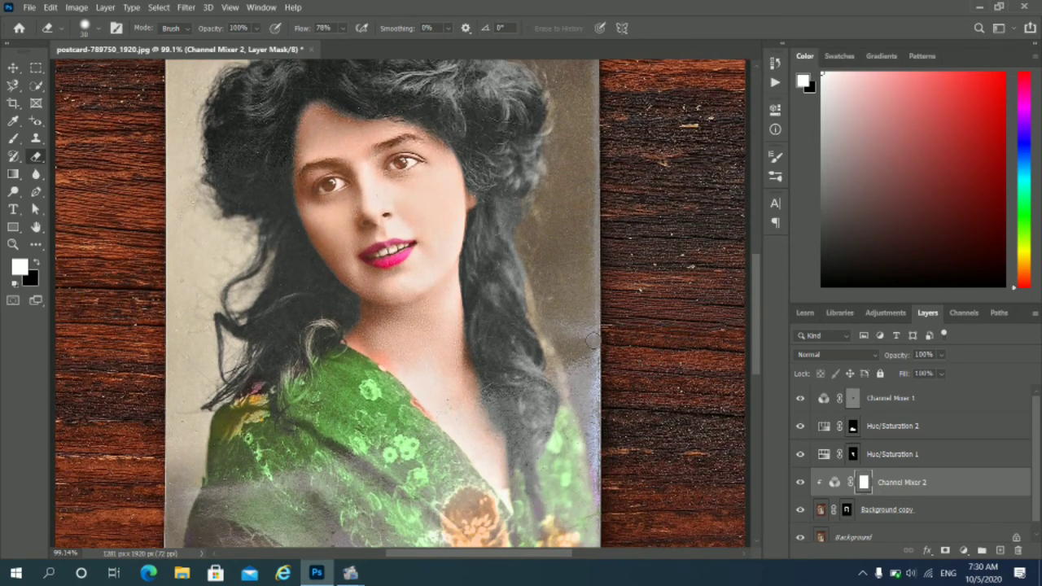
scroll(592, 341, up, 3)
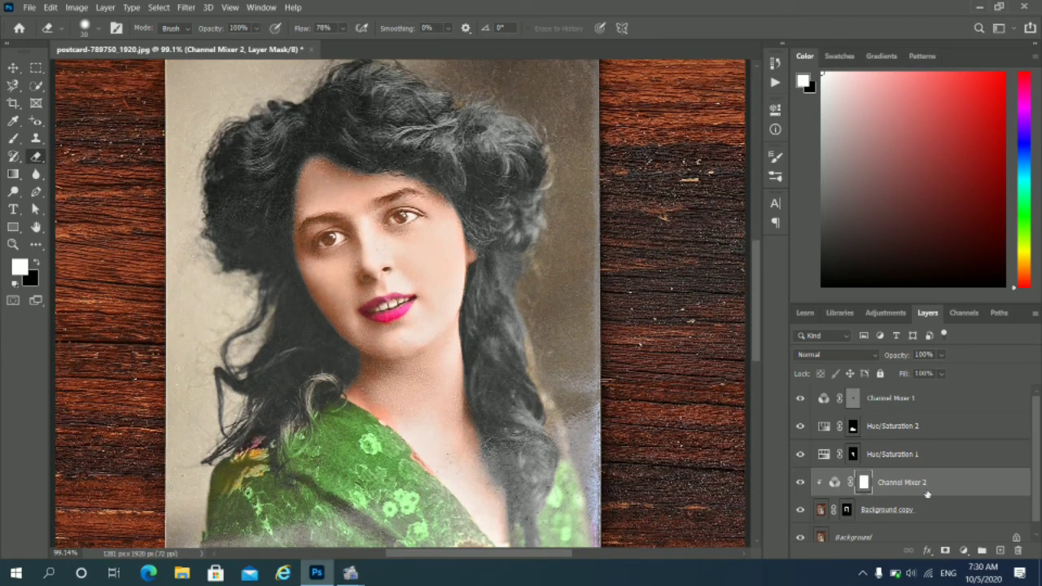
click(802, 427)
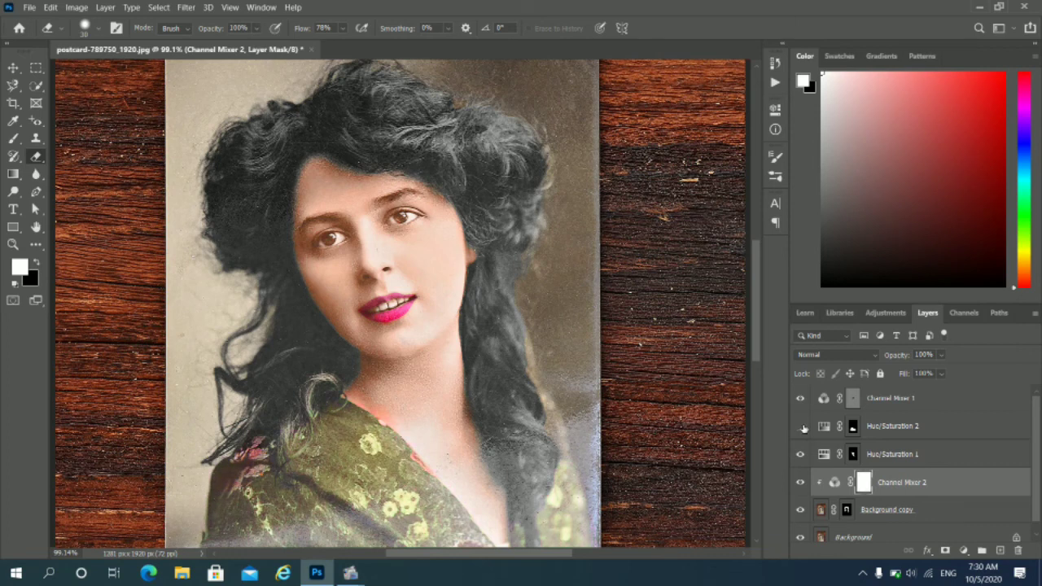
click(802, 426)
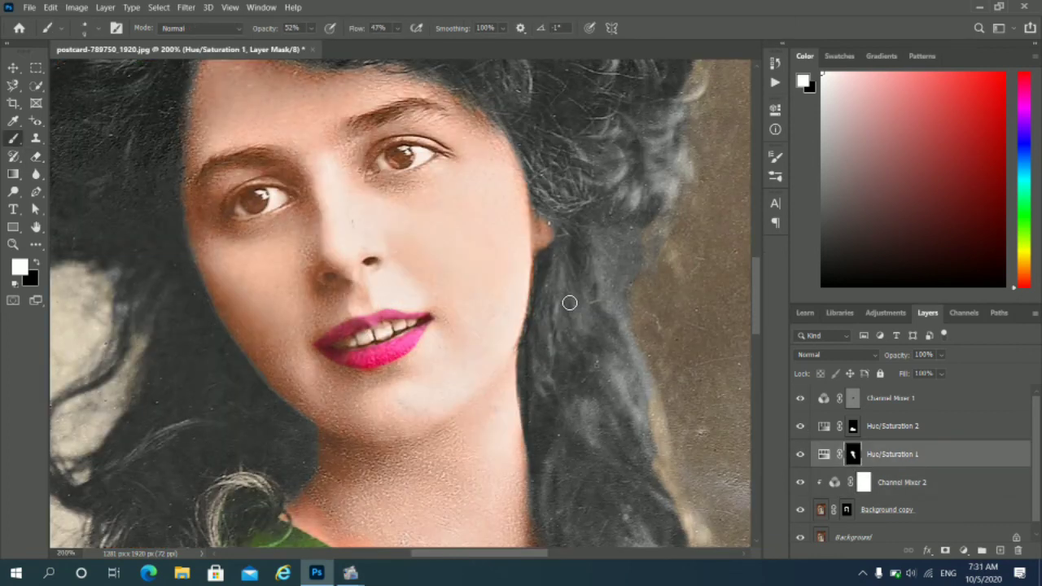
click(13, 244)
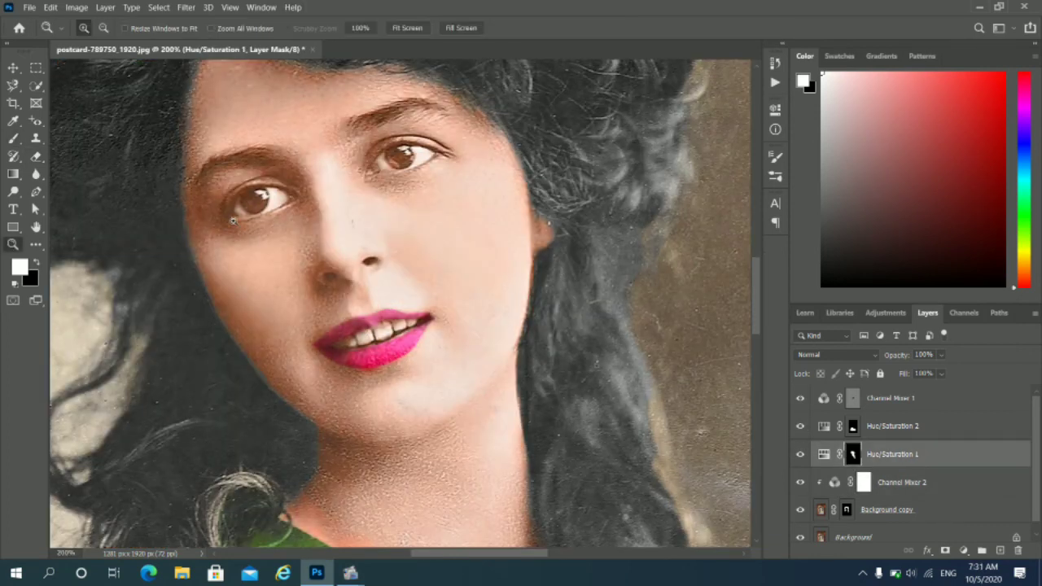
click(418, 31)
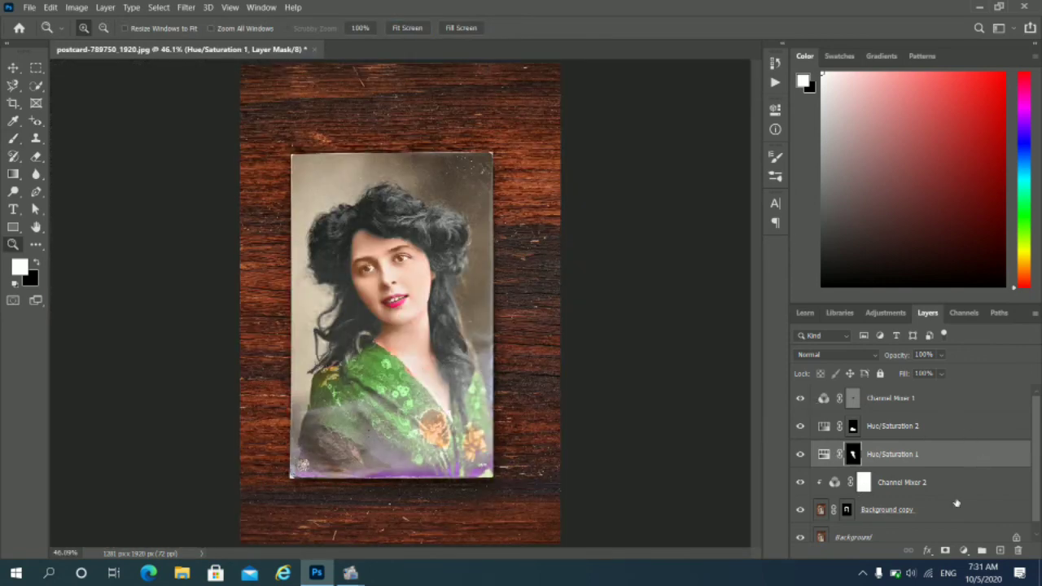
shift+click(949, 515)
shift+click(937, 433)
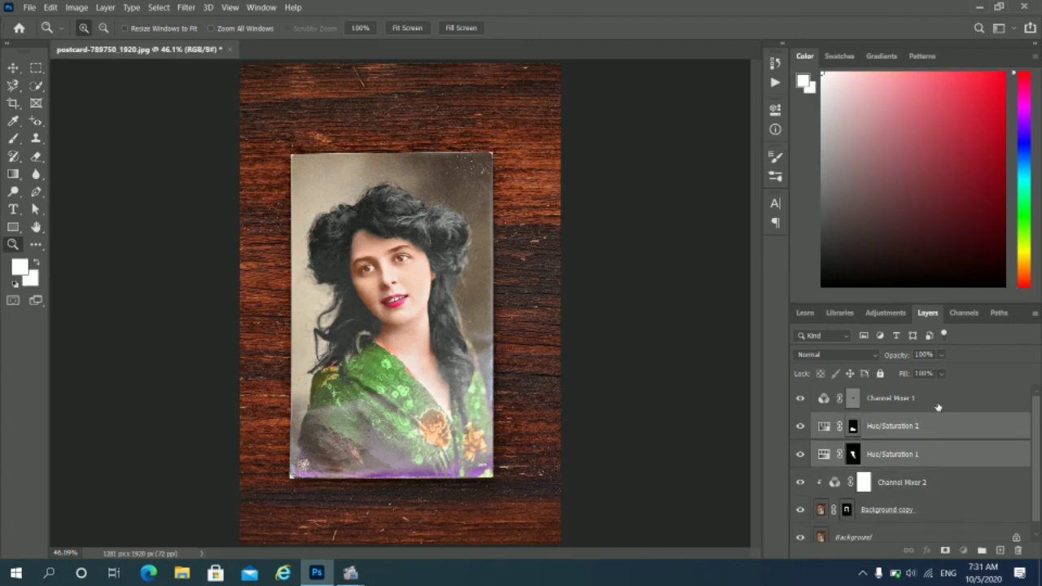
shift+click(936, 407)
shift+click(945, 490)
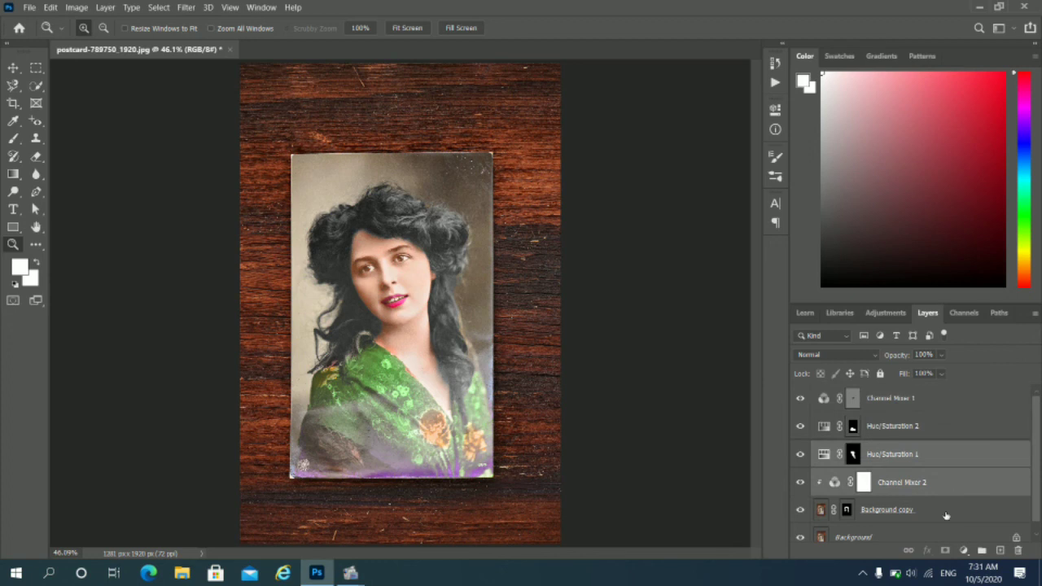
Group all layers from Background copy up to Channel Mixer 1, leaving the Background layer outside the group
click(946, 511)
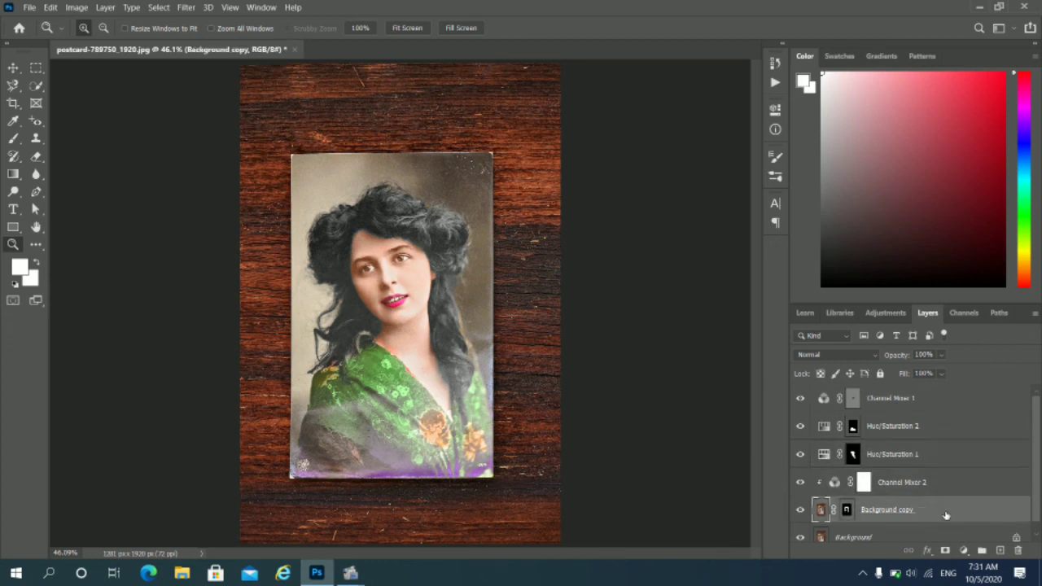
shift+click(950, 486)
shift+click(952, 455)
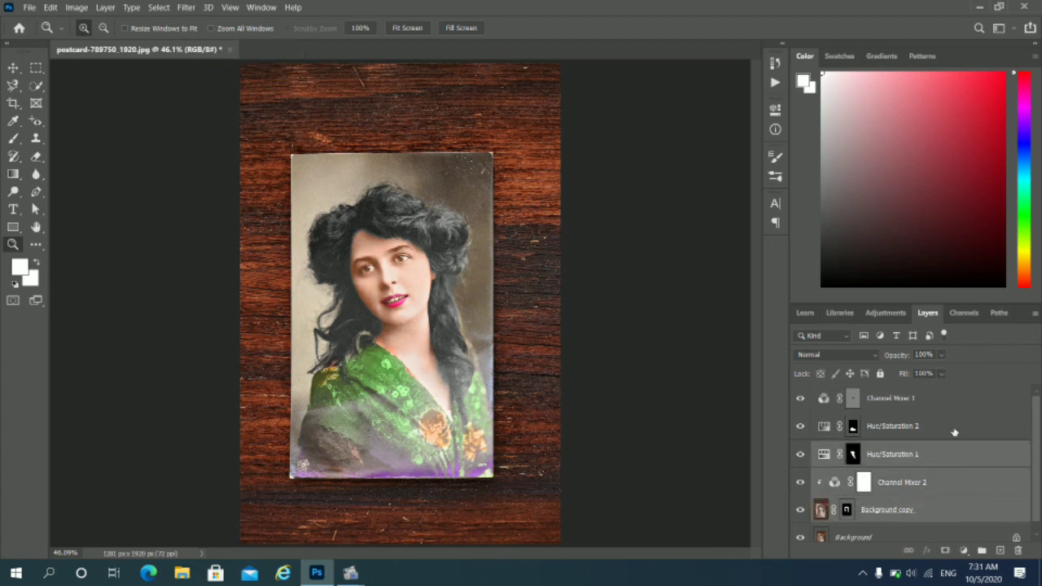
shift+click(953, 427)
shift+click(953, 401)
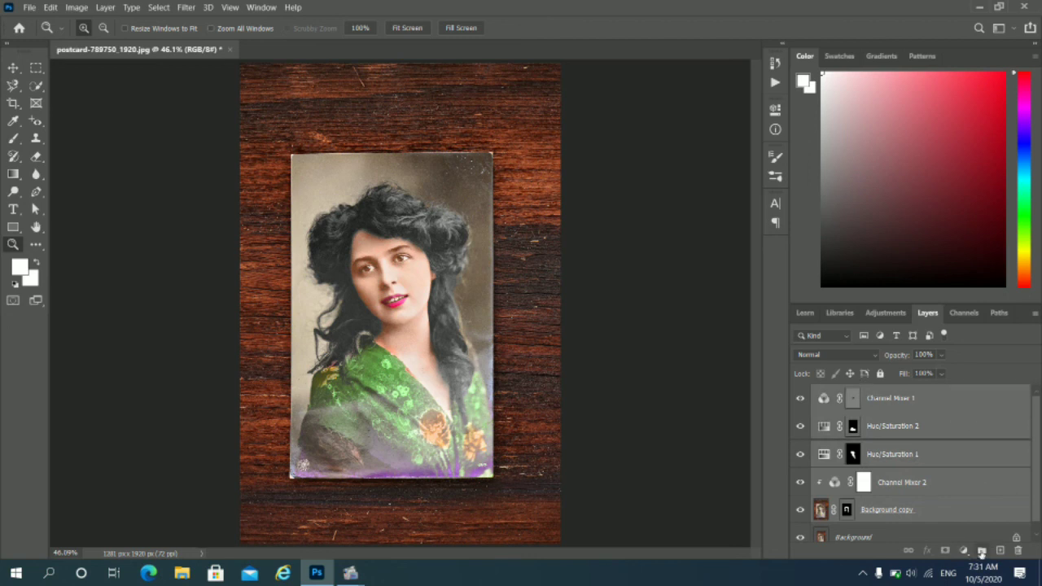
click(981, 551)
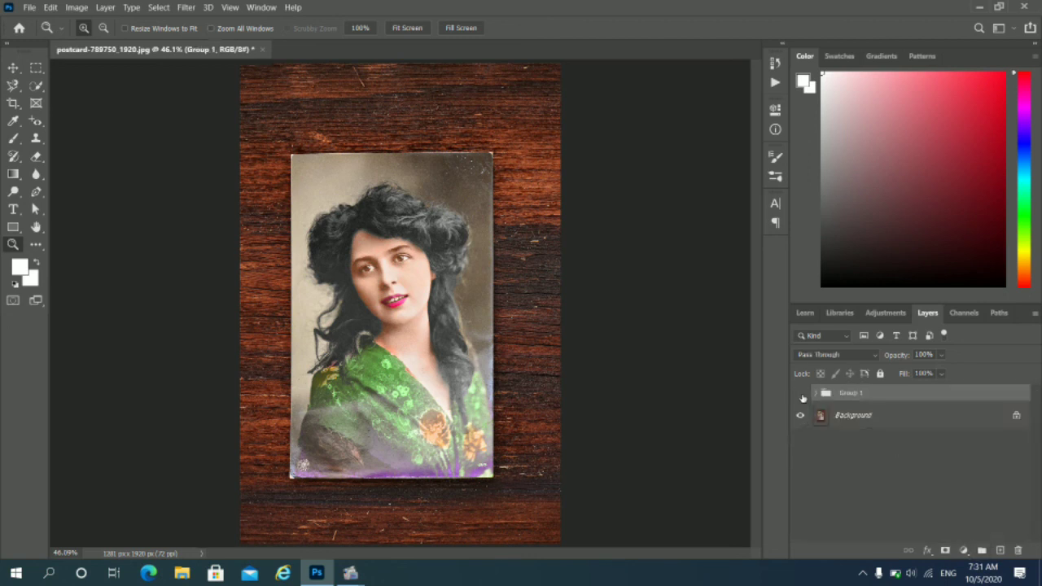
Compare the whole postcard before and after colorizing by toggling the visibility of the layer group
click(801, 394)
click(801, 395)
click(802, 395)
click(801, 395)
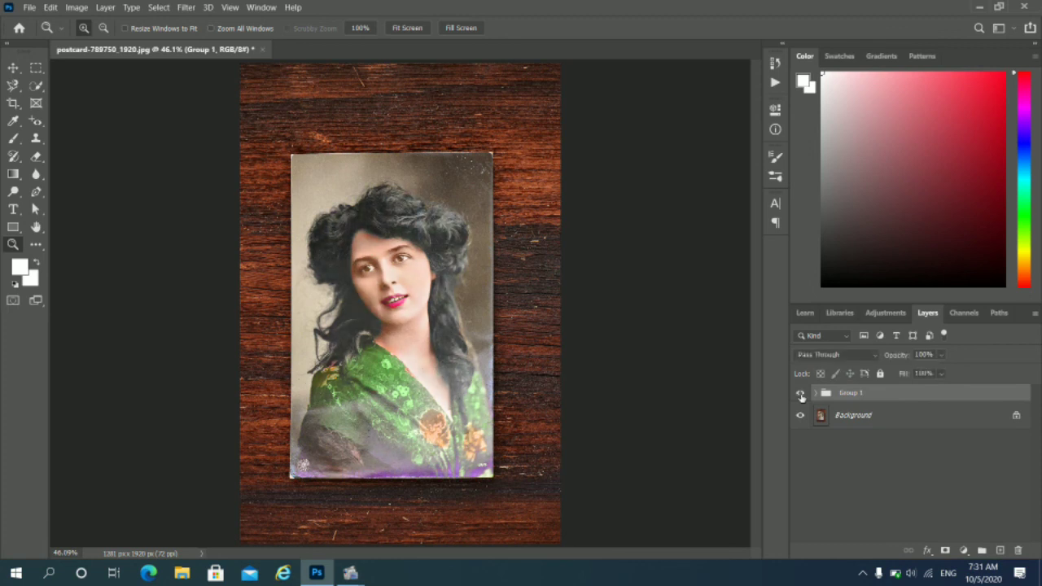